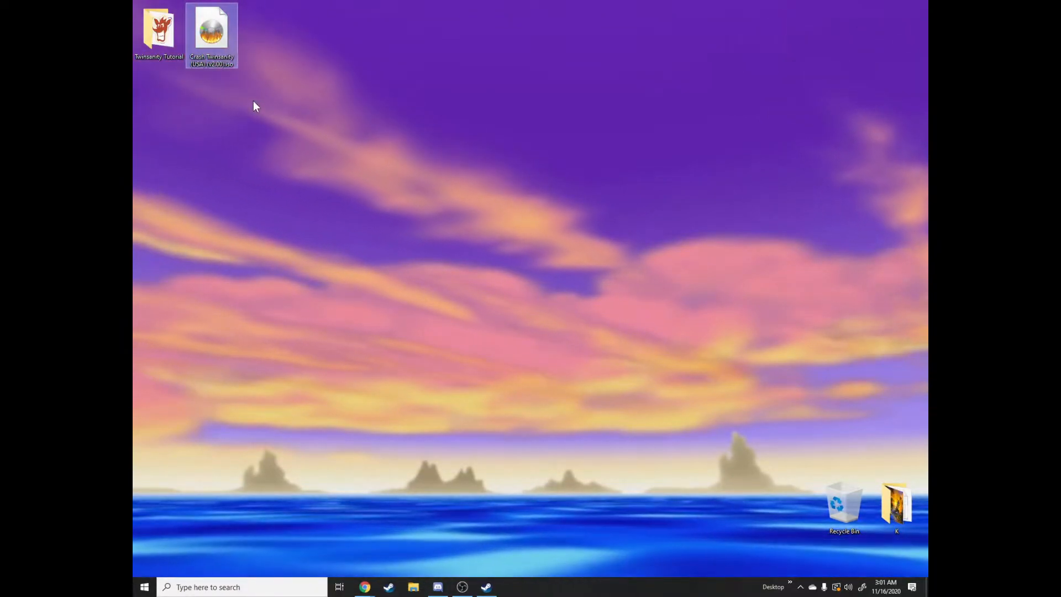
- Mount the Crash Twinsanity (USA) (v2.00).iso disc image with Windows Explorer
right_click(215, 29)
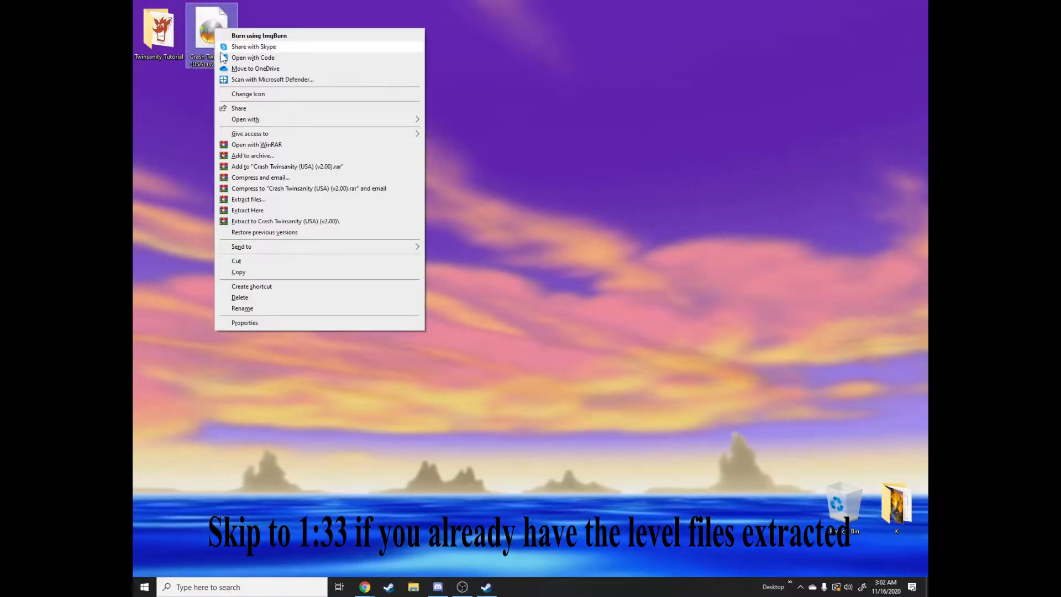
mouse_move(271, 118)
click(462, 132)
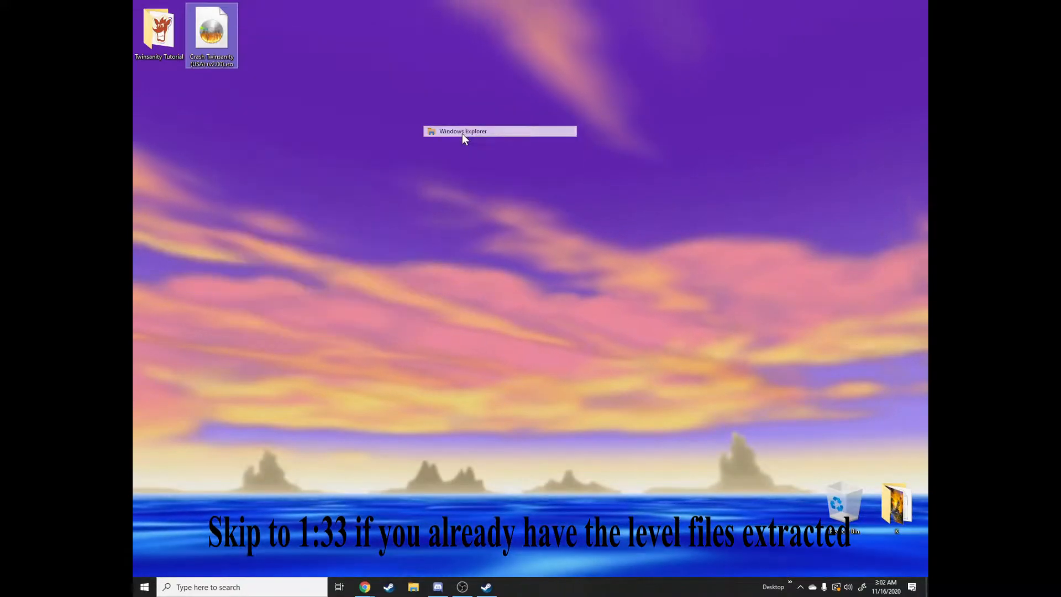
- Copy all contents of the mounted CRASH disc into the ISO Game Files folder inside Twinsanity Tutorial
double_click(166, 34)
drag(426, 232, 695, 188)
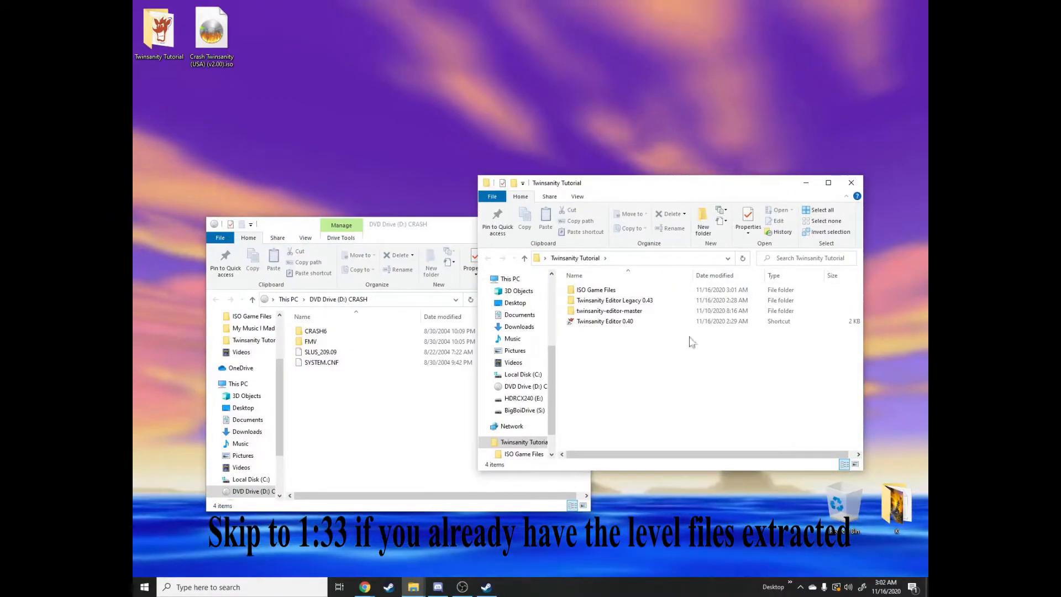
double_click(613, 293)
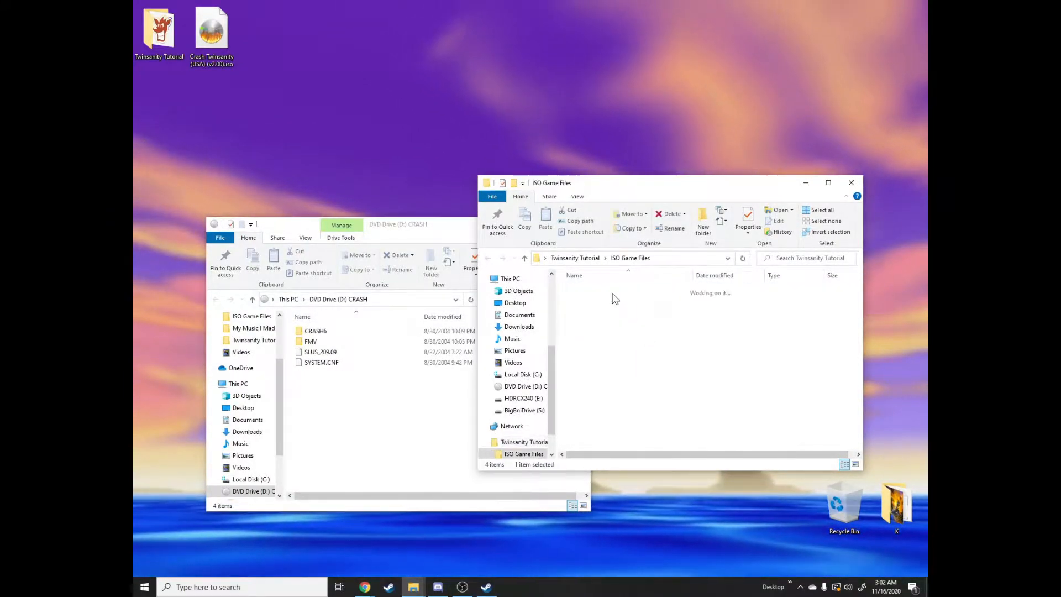
drag(393, 425, 675, 412)
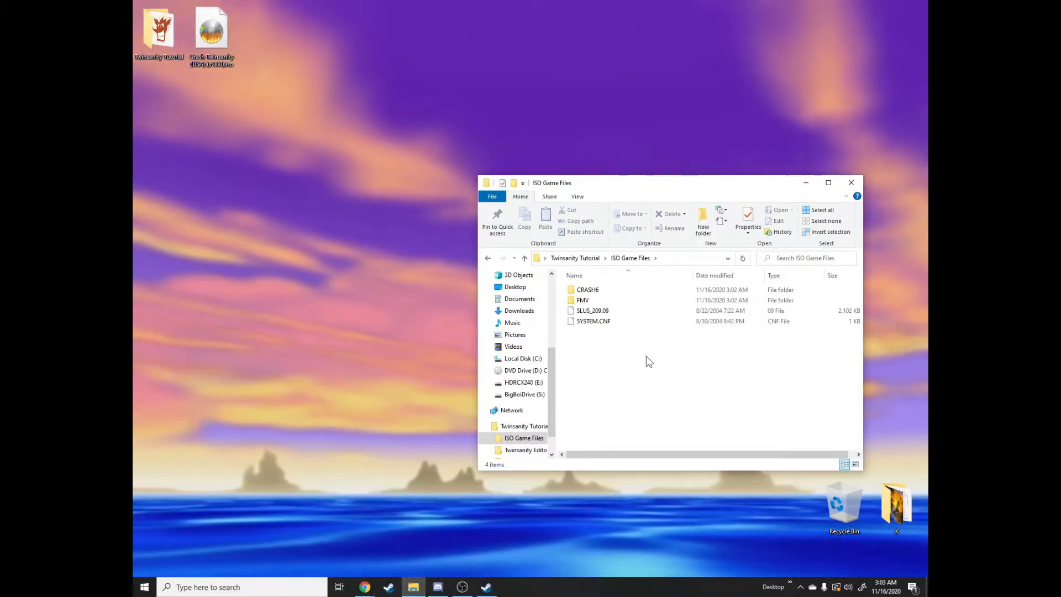
- Launch Twinsanity Editor 0.40 from the Twinsanity Tutorial folder and bring up its BD/BH archive explorer
click(575, 258)
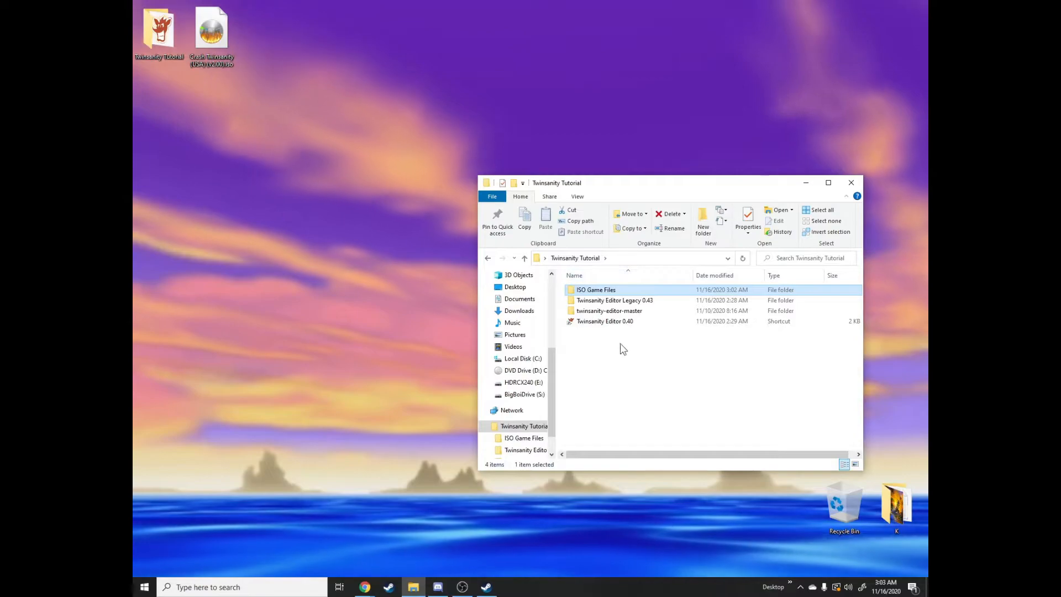
double_click(602, 322)
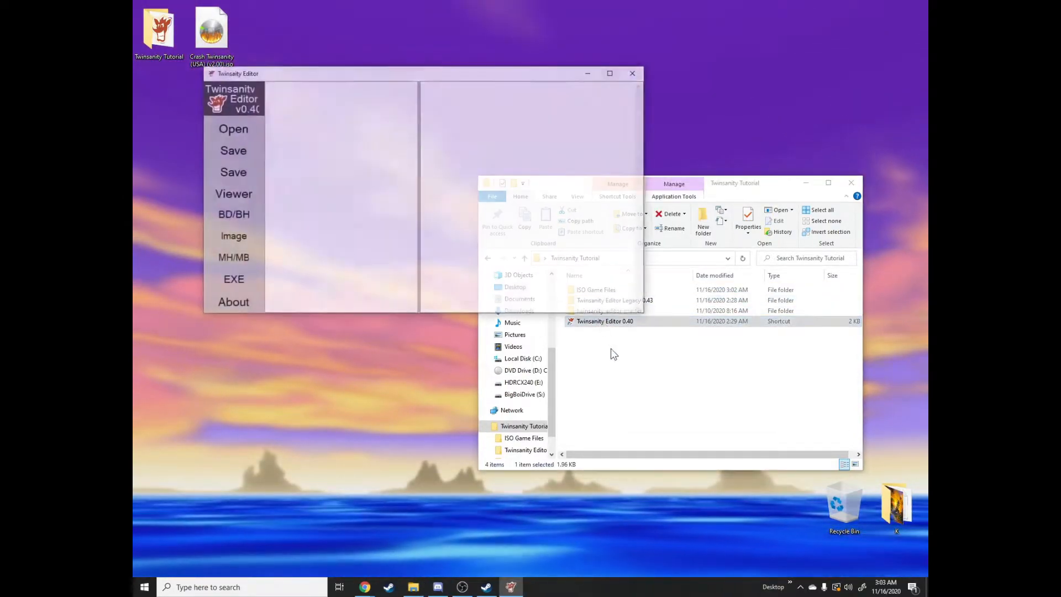
click(246, 216)
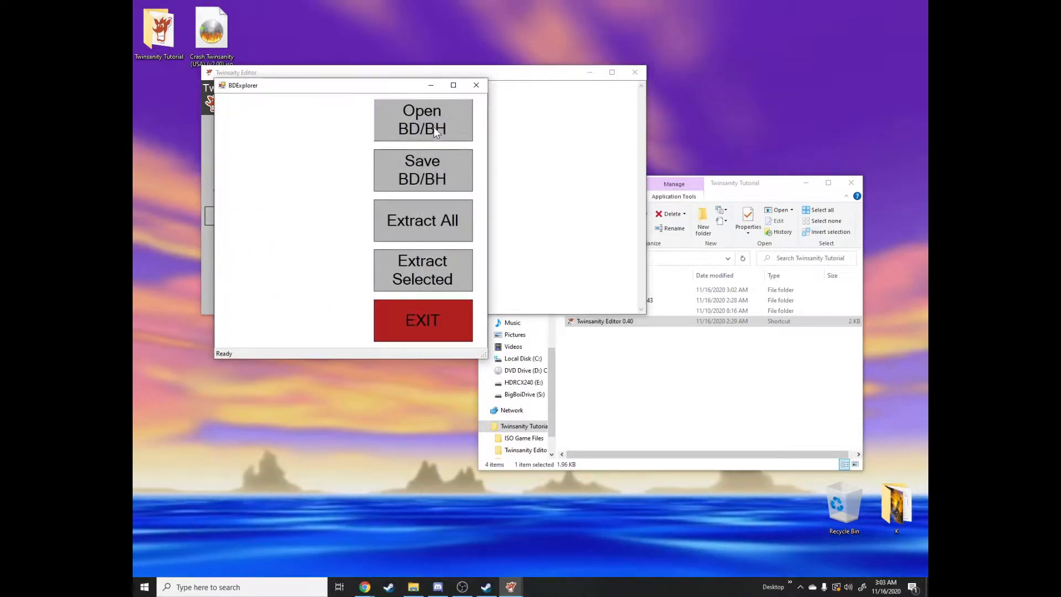
- Load CRASH.BH from the CRASH6 folder of ISO Game Files and expand the archive's Startup and Language contents
click(449, 121)
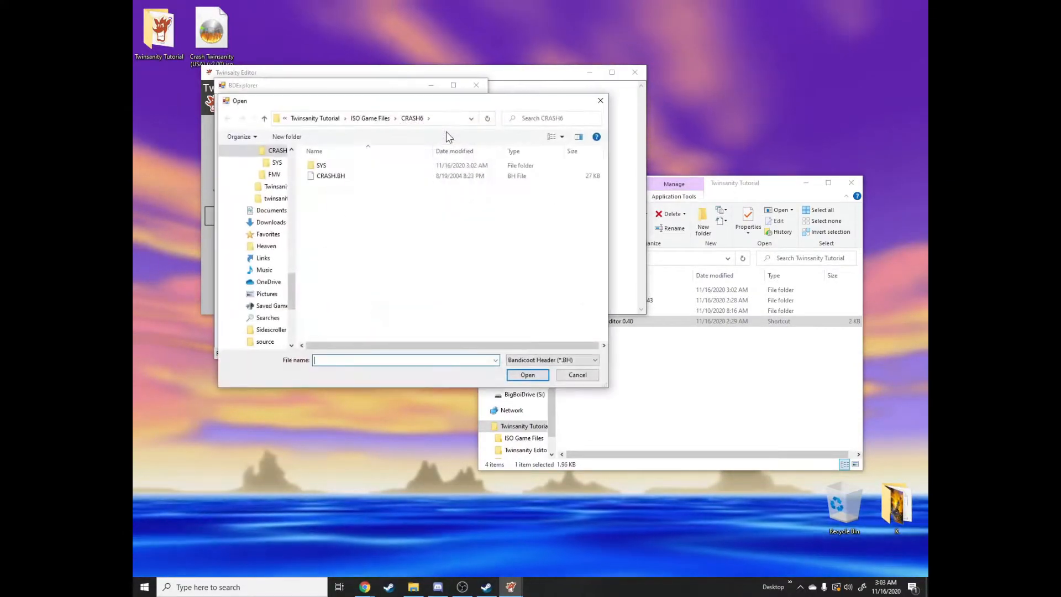
click(370, 118)
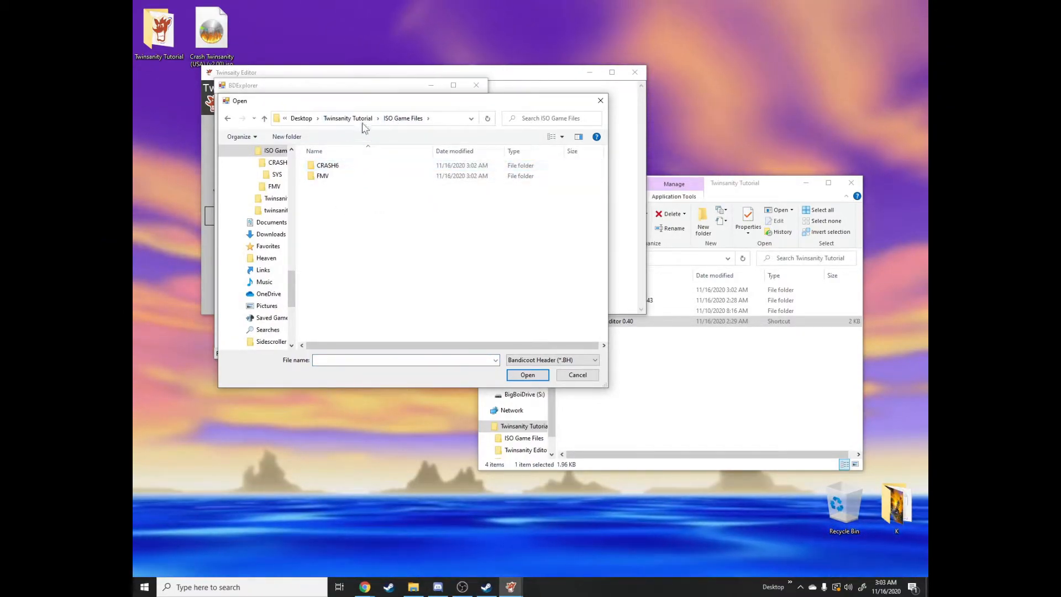
double_click(341, 168)
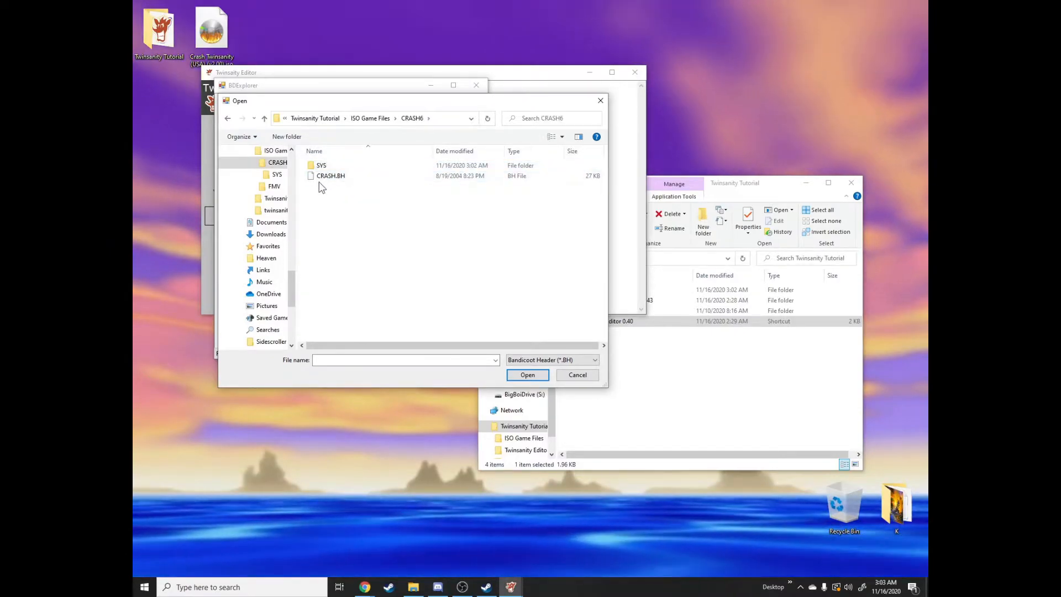
double_click(352, 179)
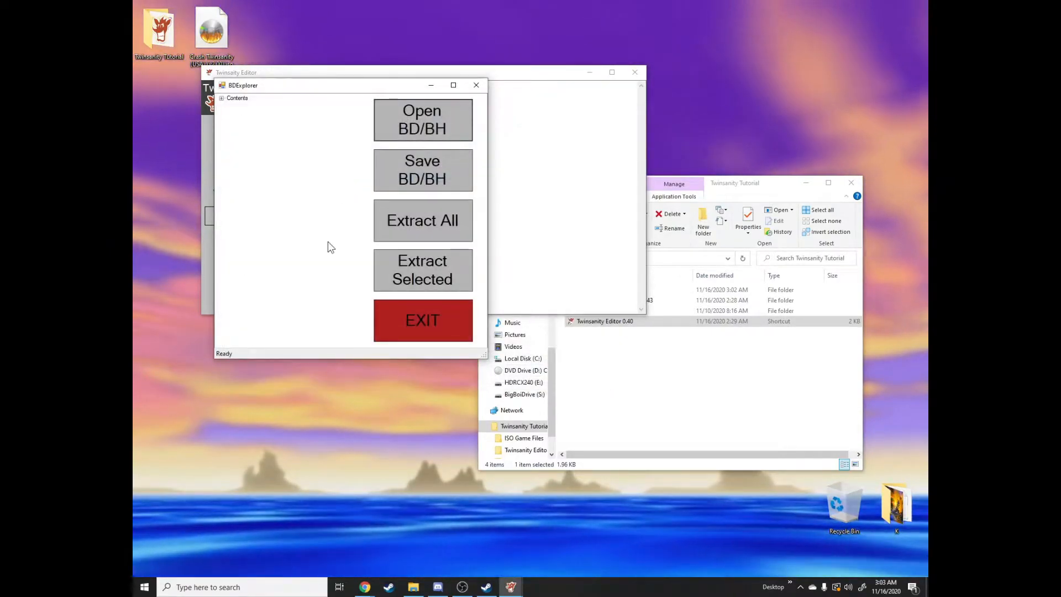
click(222, 98)
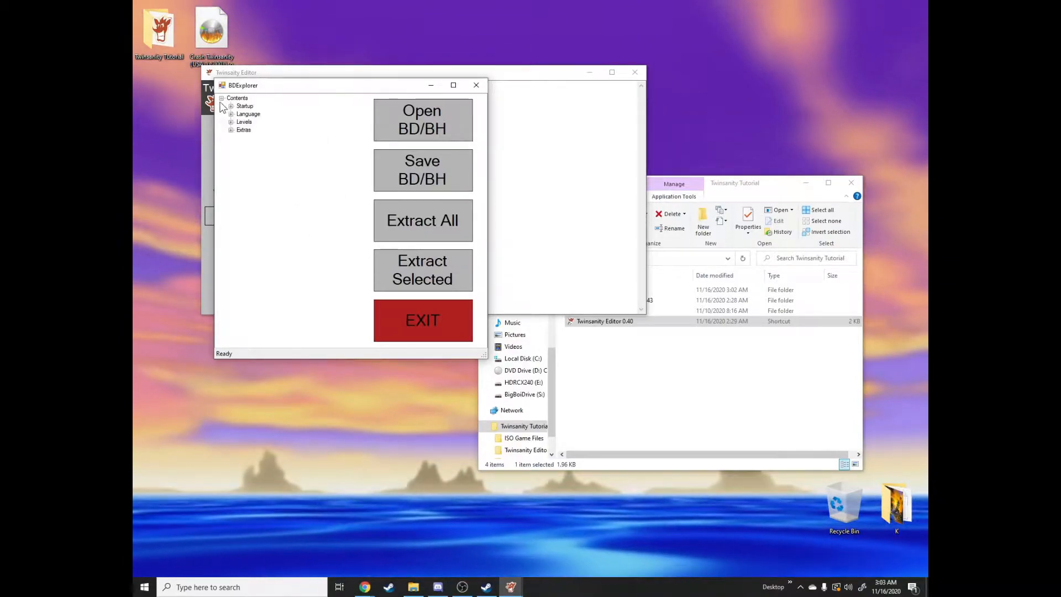
click(231, 106)
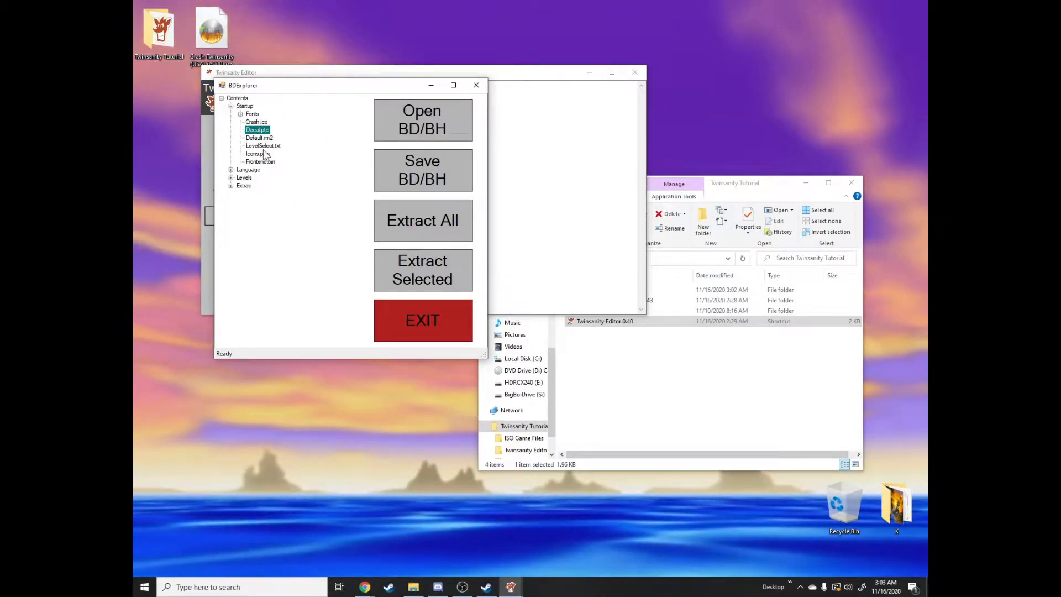
click(259, 146)
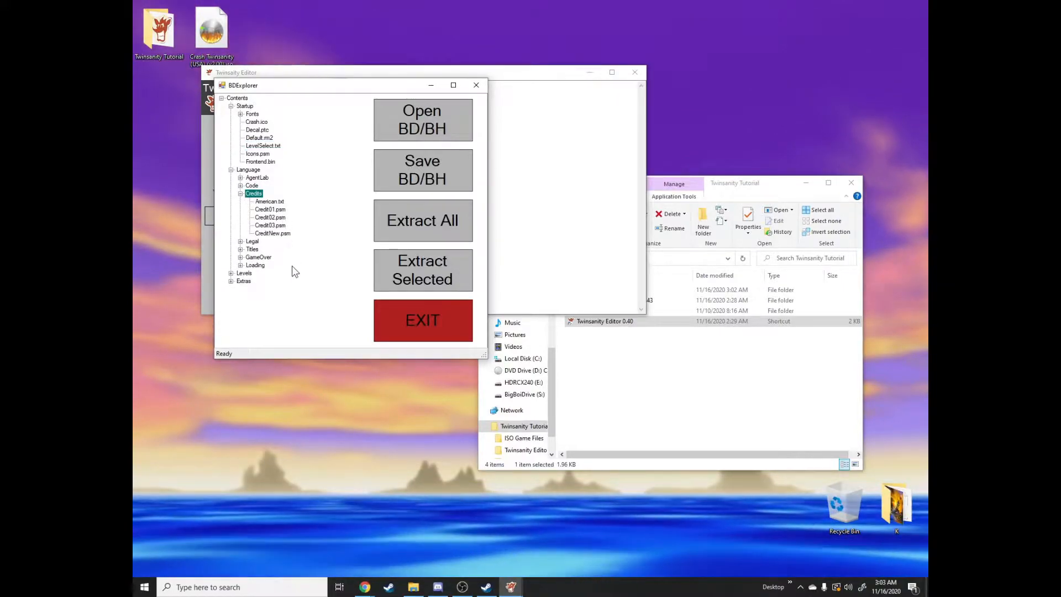
- Extract all archive files into a new folder named Extracted inside Twinsanity Tutorial
click(413, 217)
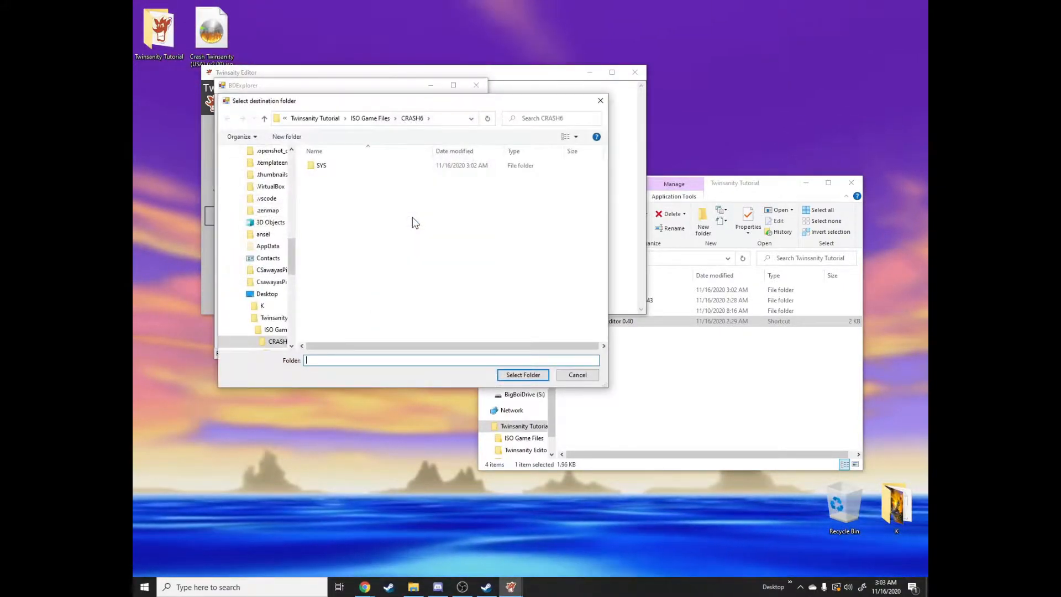
click(342, 120)
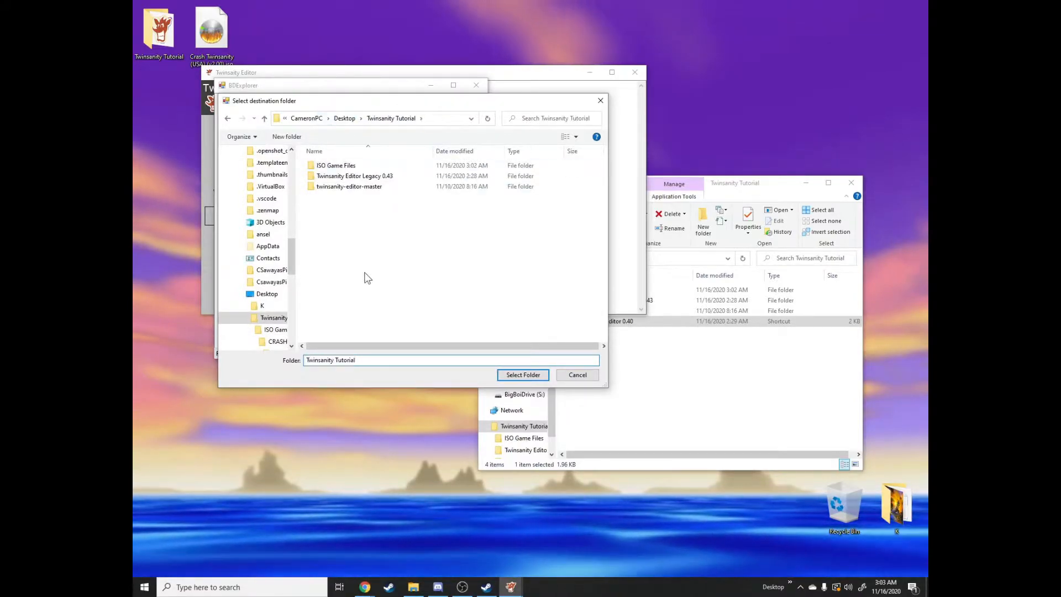
key(ctrl+shift+n)
text(Ext)
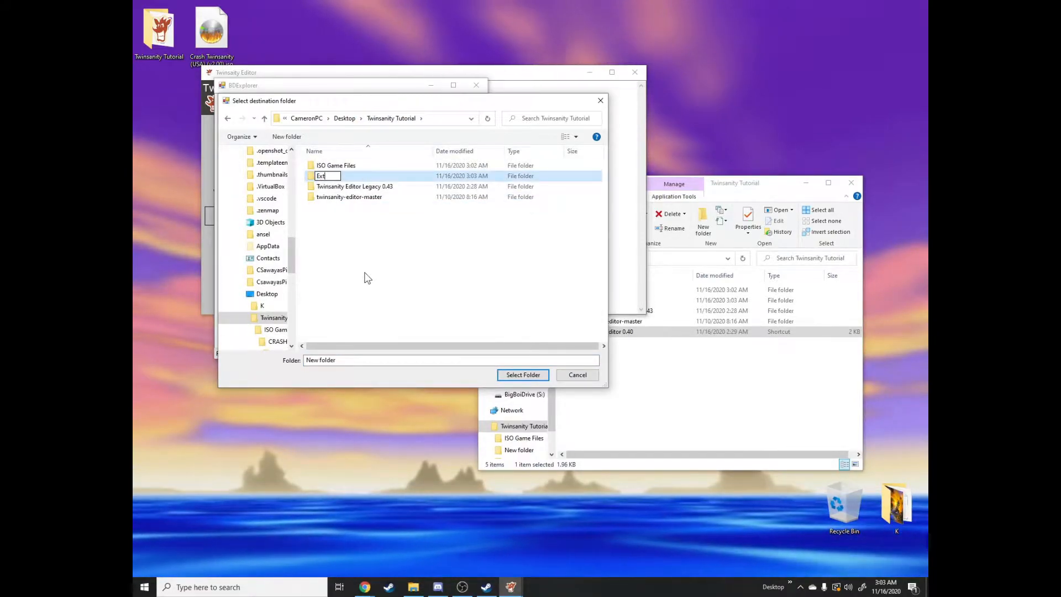
text(racted)
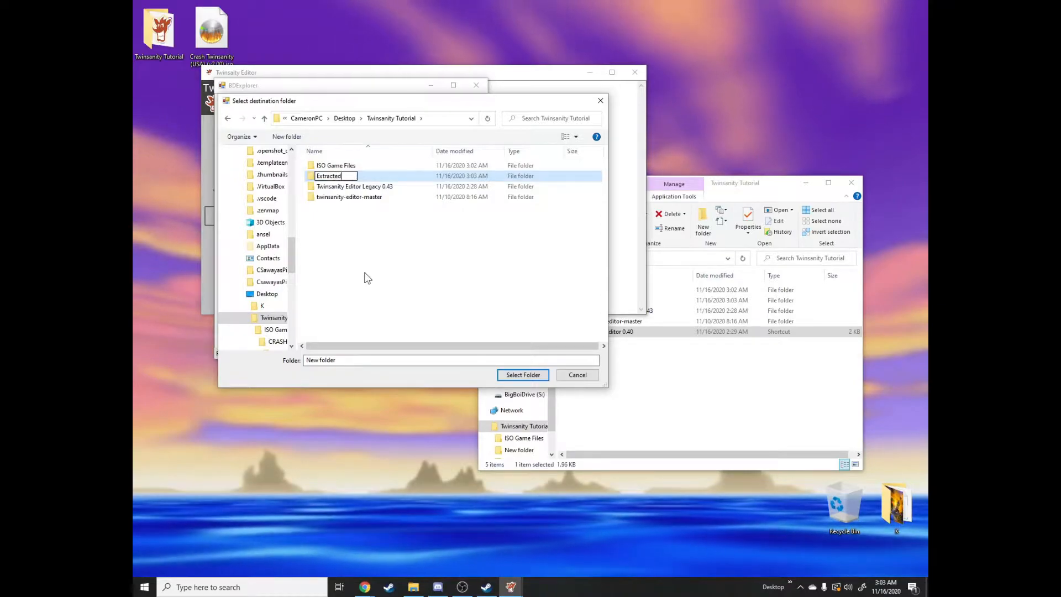
key(Return)
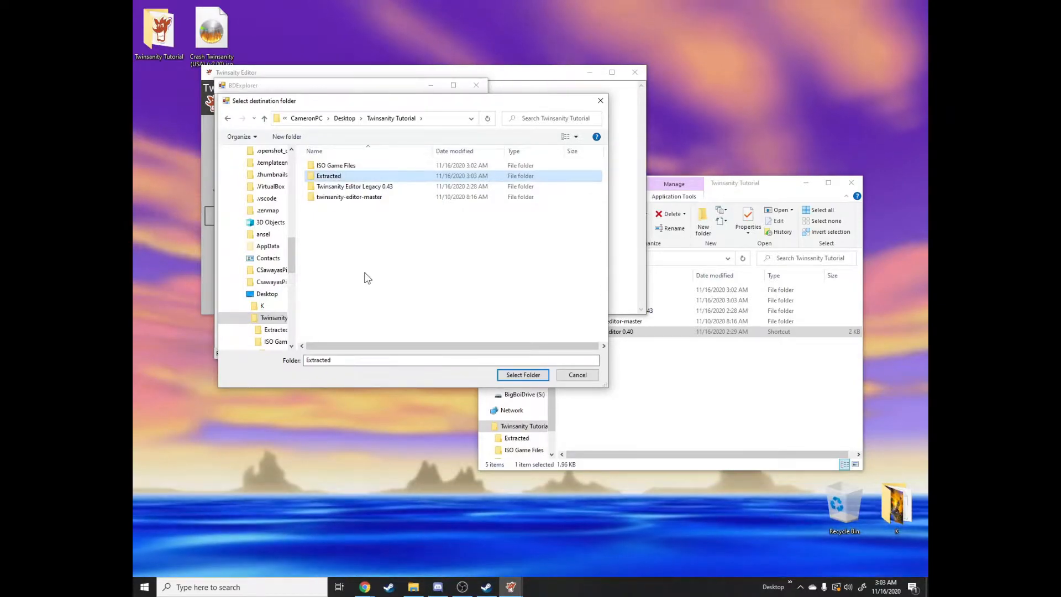
click(522, 375)
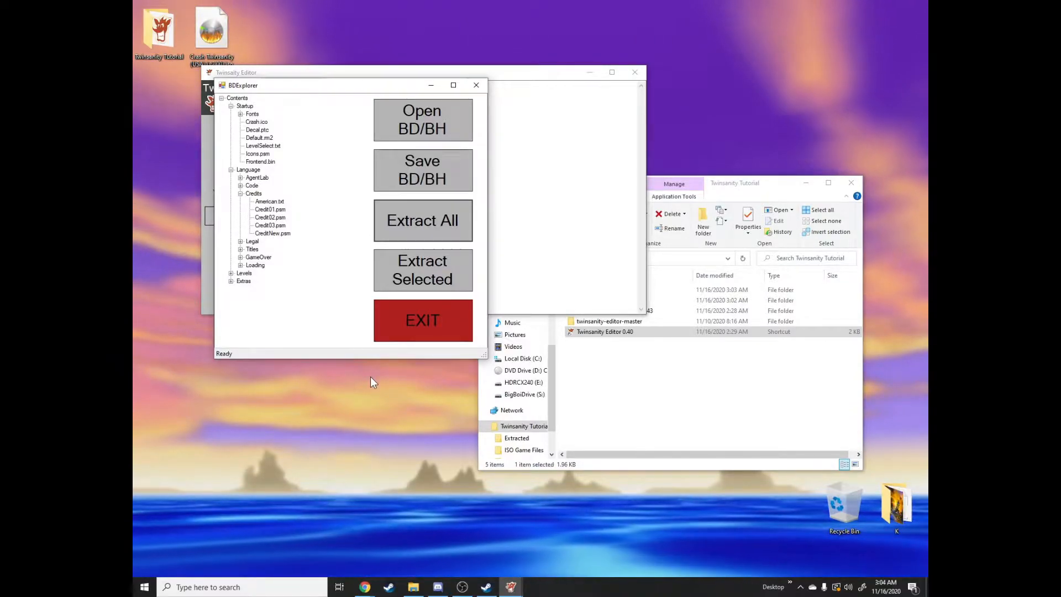
- Close the archive explorer and the 0.40 editor, and launch TwinsaityEditor.exe from the Twinsanity Editor Legacy 0.43 folder
click(416, 326)
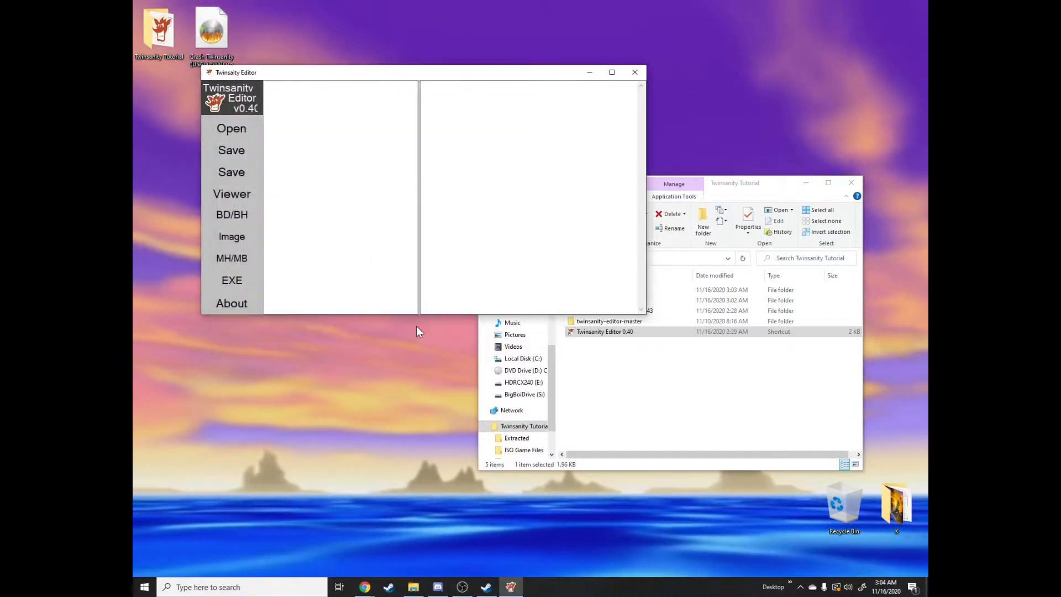
click(635, 72)
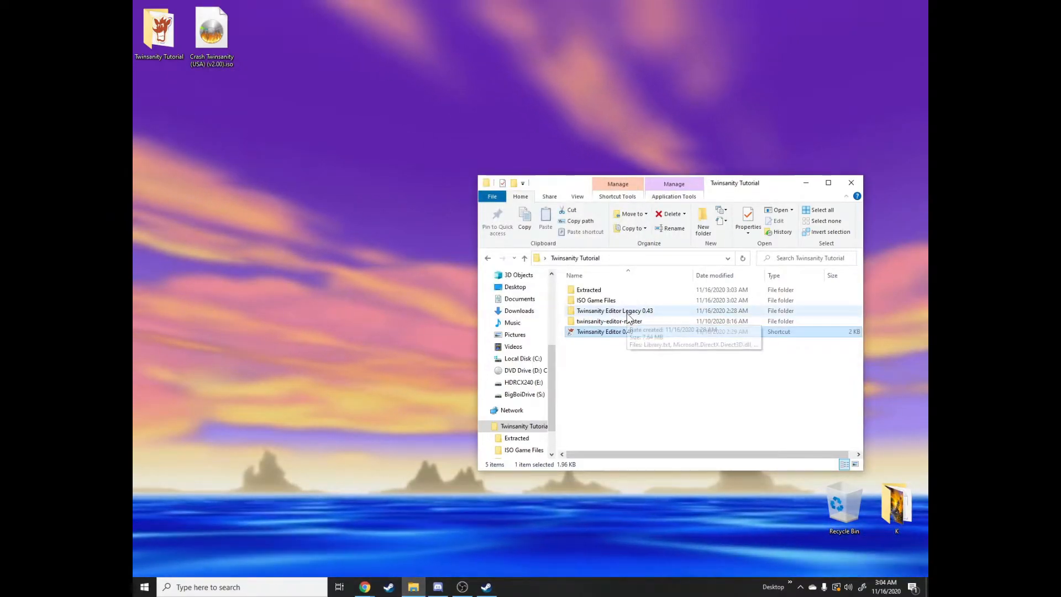
double_click(628, 311)
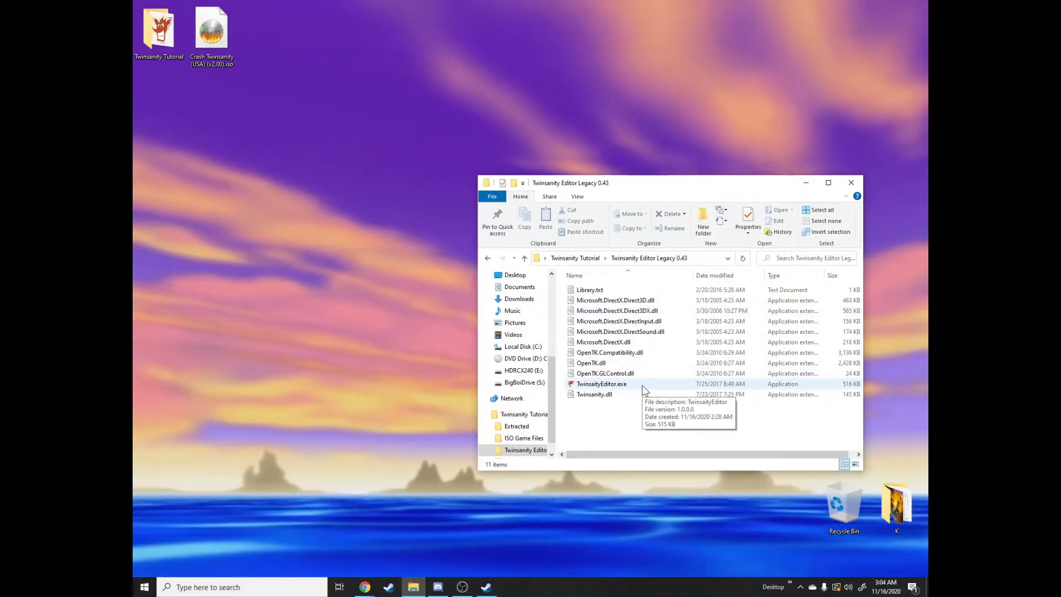
double_click(643, 385)
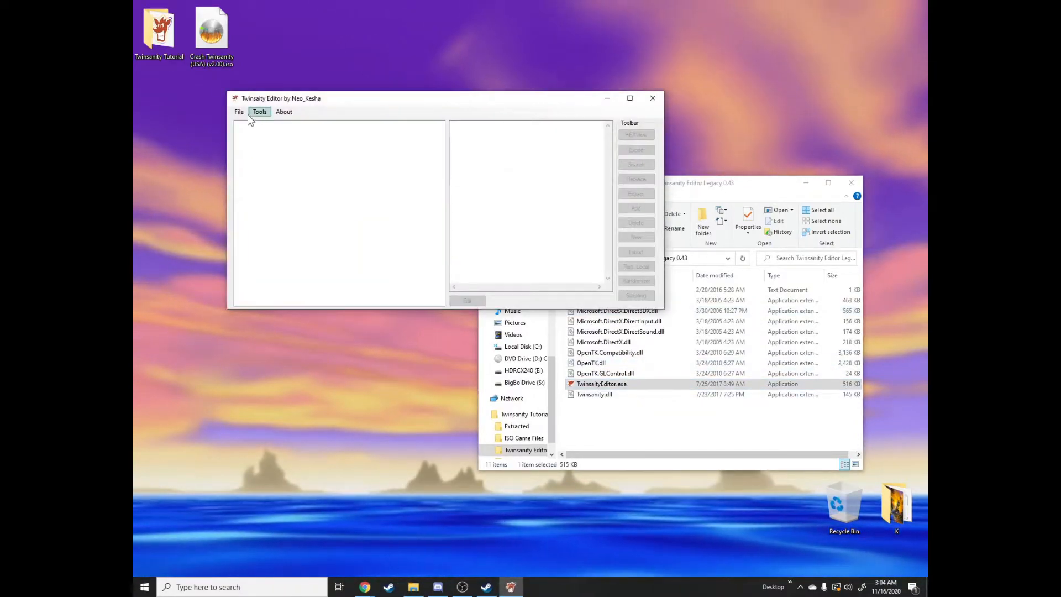
- Open the level file caveent.rm2 from Levels/Ice/IceClimb in the Extracted folder
click(239, 112)
click(256, 125)
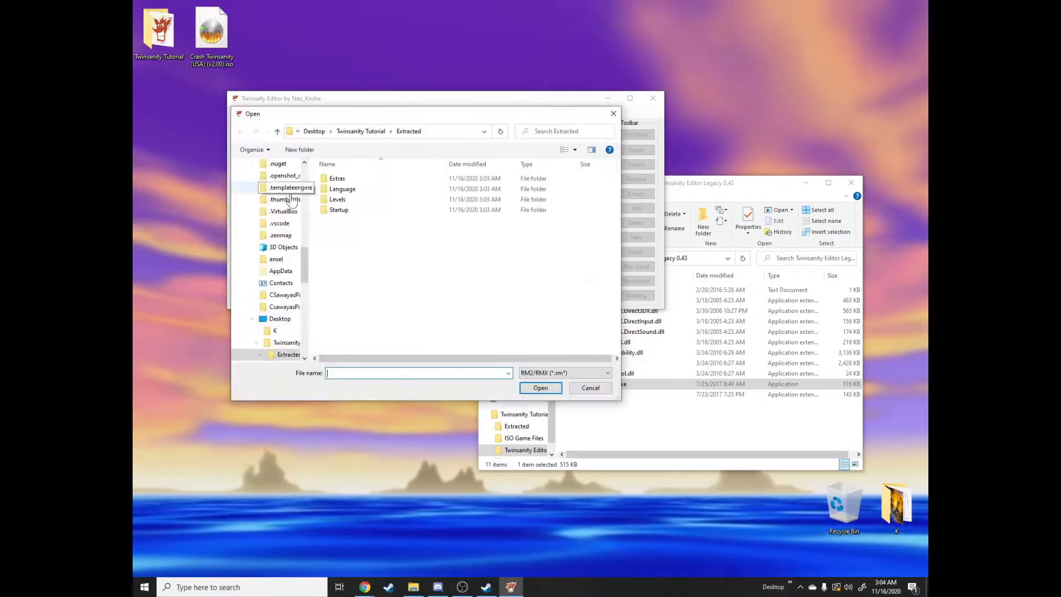
click(360, 131)
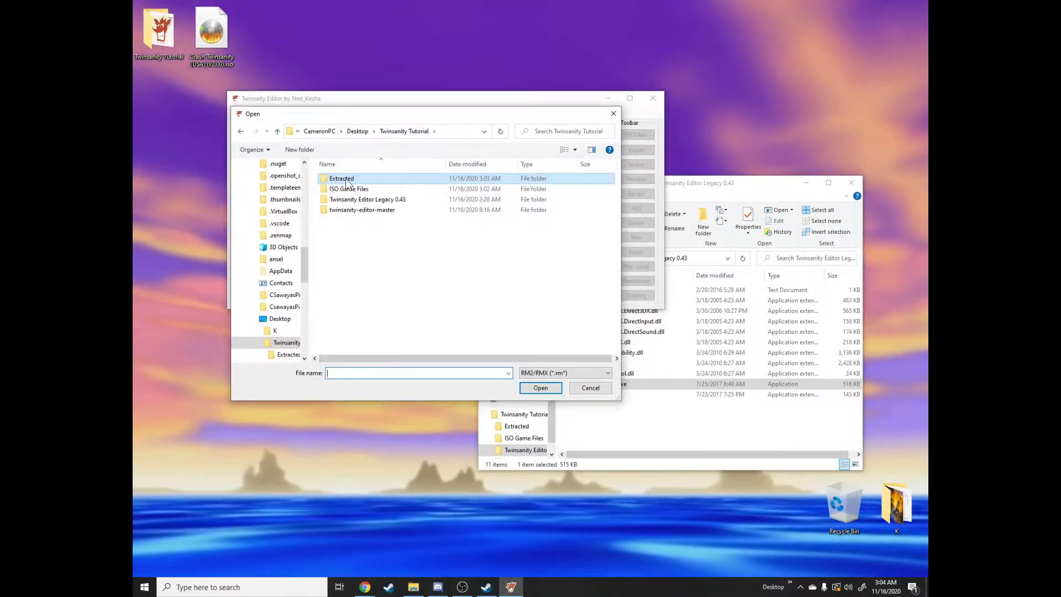
double_click(345, 178)
double_click(339, 200)
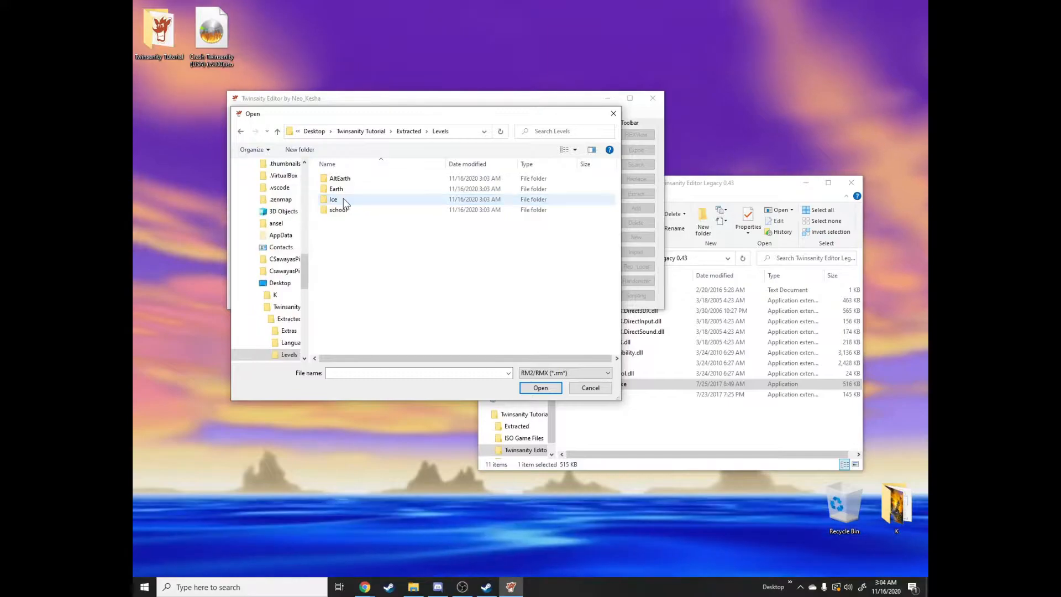
click(353, 198)
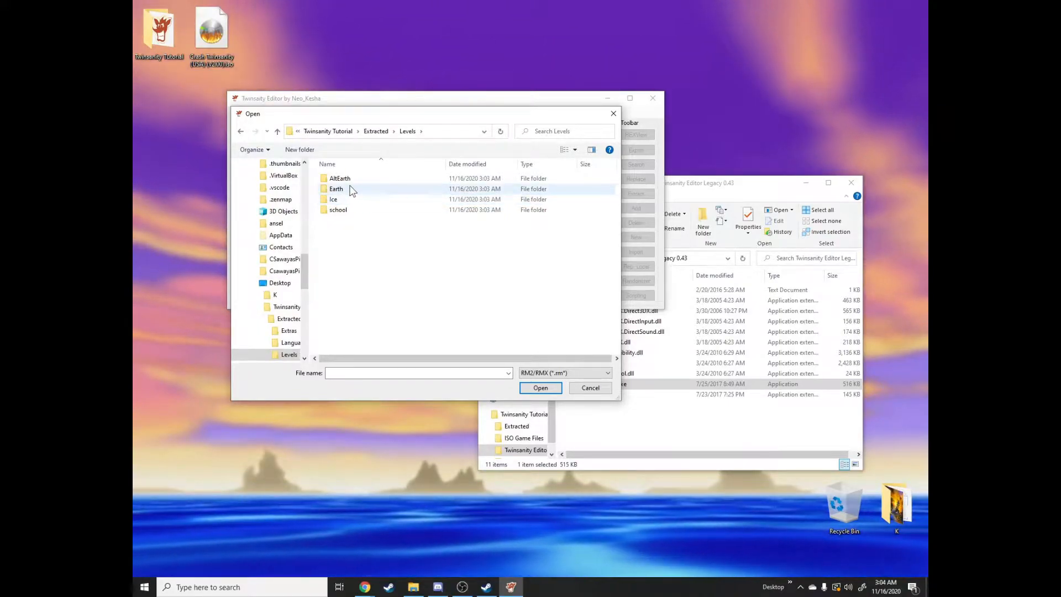
double_click(352, 200)
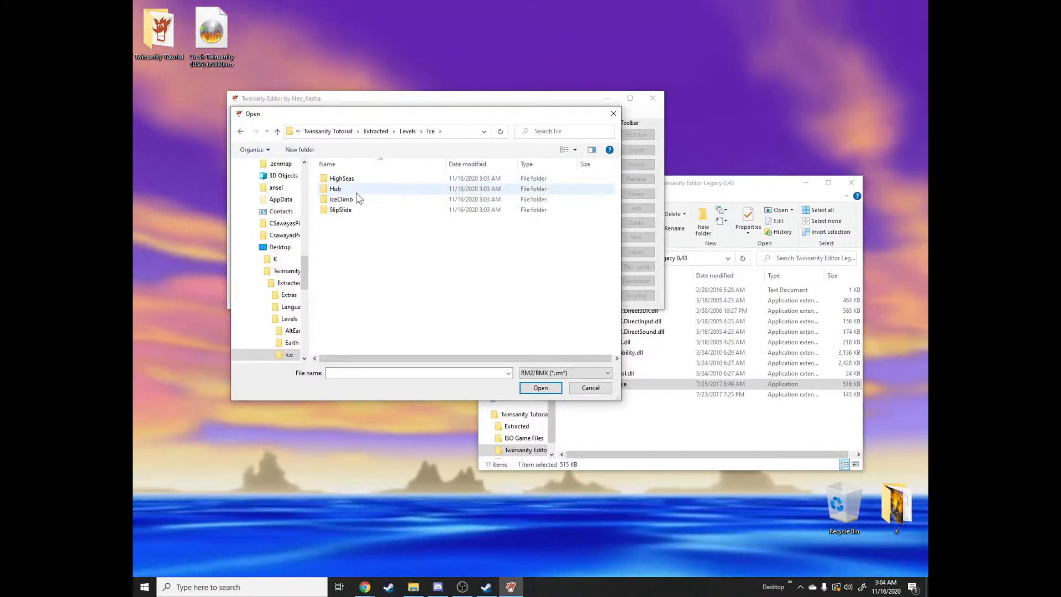
double_click(355, 198)
double_click(354, 209)
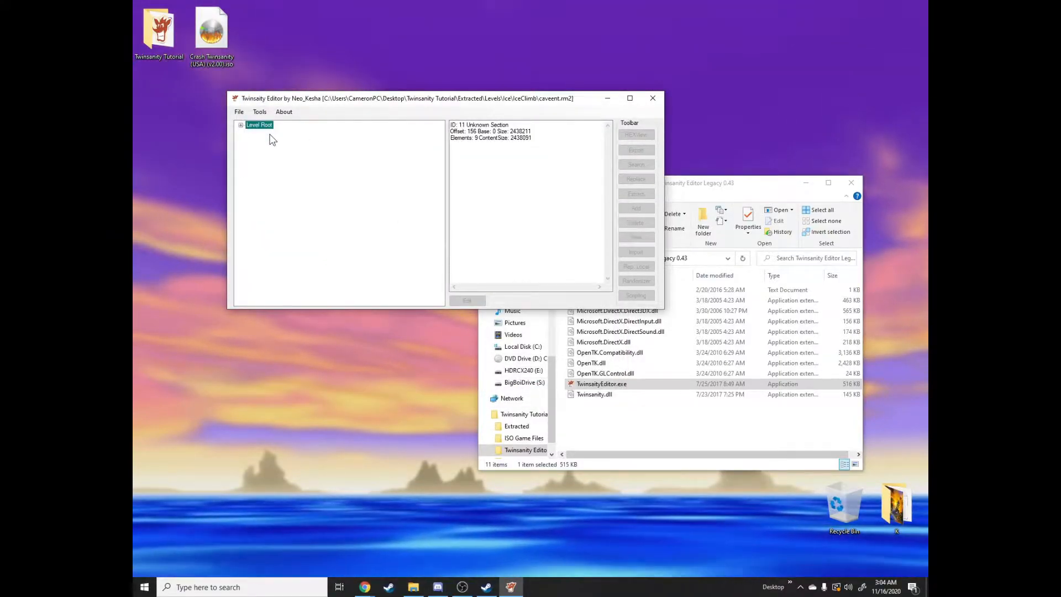
- Expand the level's Code Section down to GameObjects and select the ICE_PLATFORM19 object with ID 76
click(241, 126)
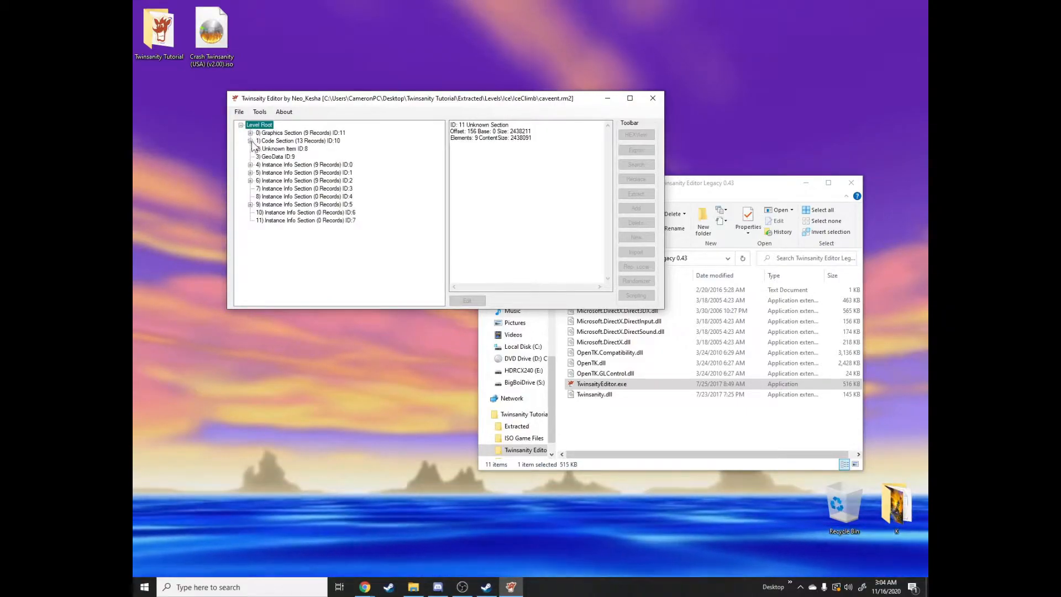
click(250, 141)
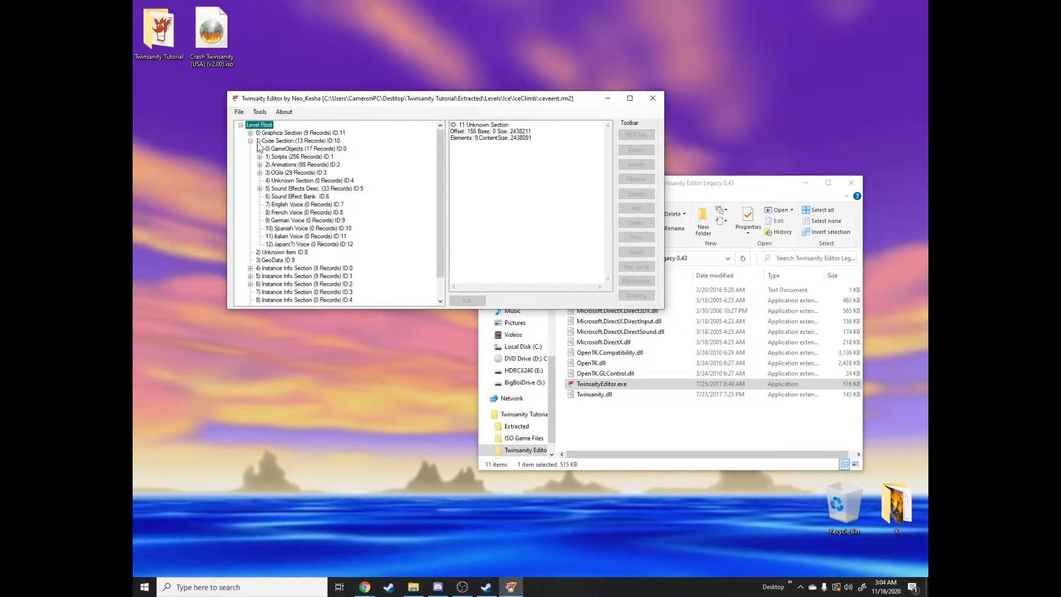
click(259, 150)
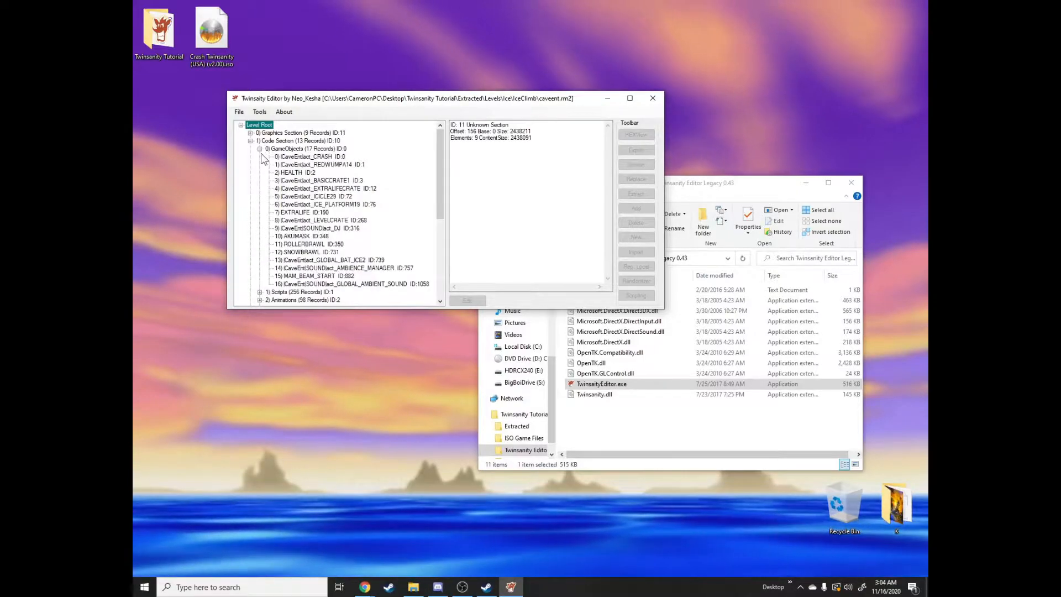
click(325, 204)
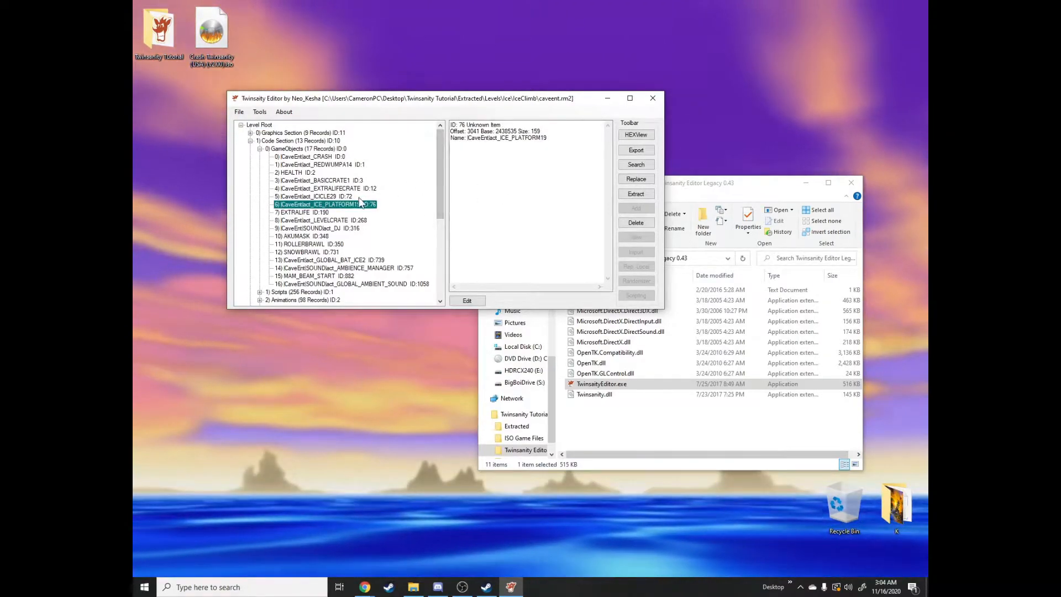
- Export the ICE_PLATFORM19 object into a new desktop folder named Ice Platform
click(644, 151)
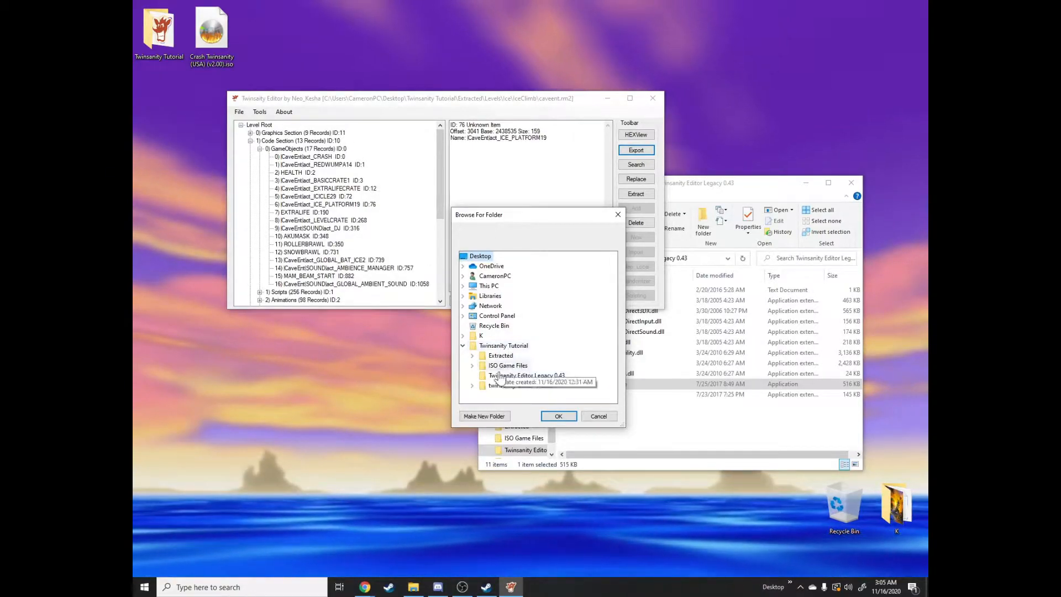
click(501, 416)
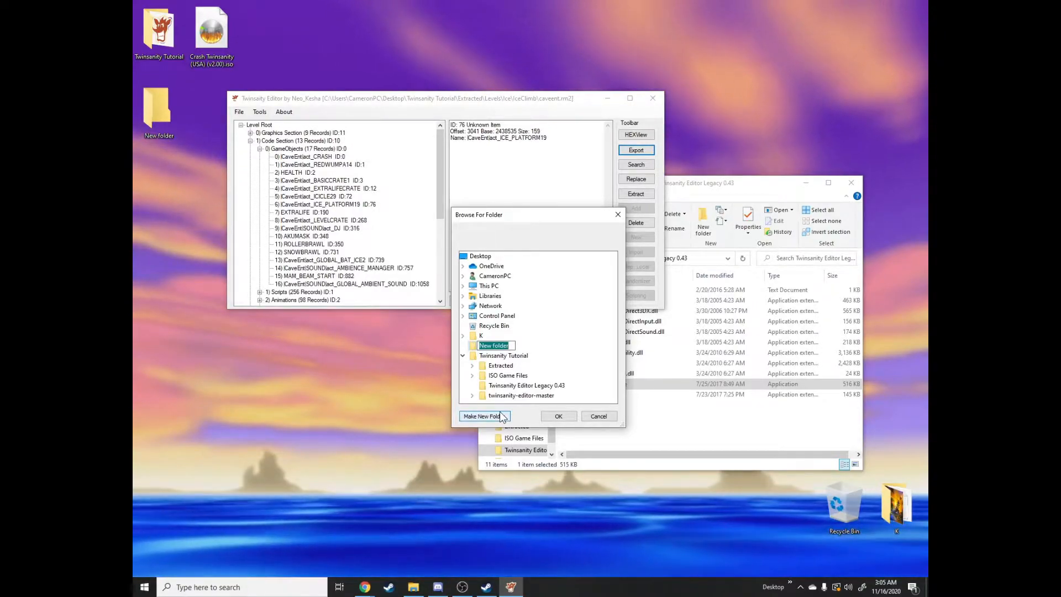
key(BackSpace)
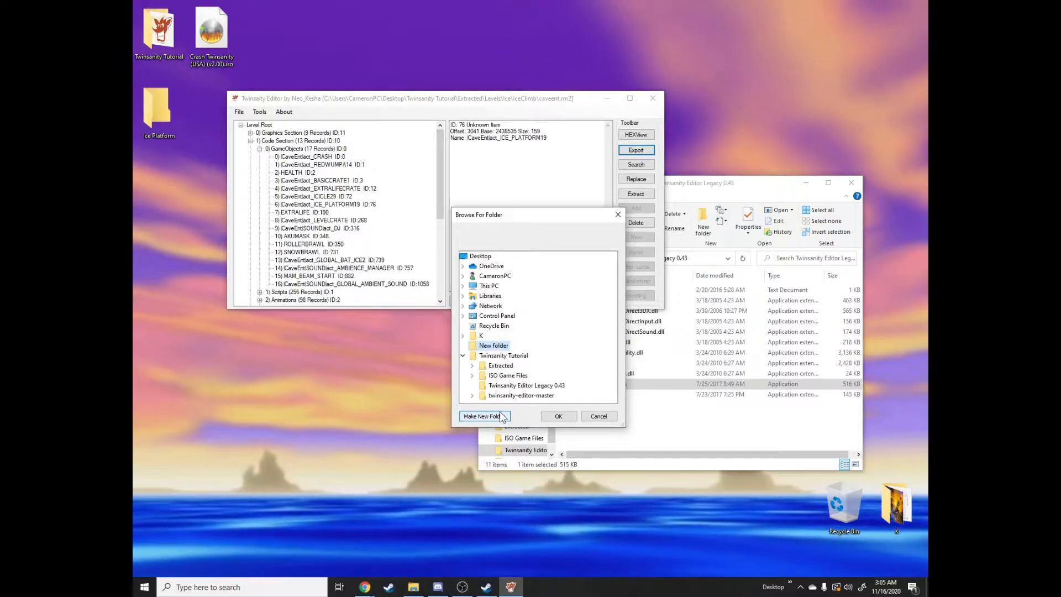
click(559, 416)
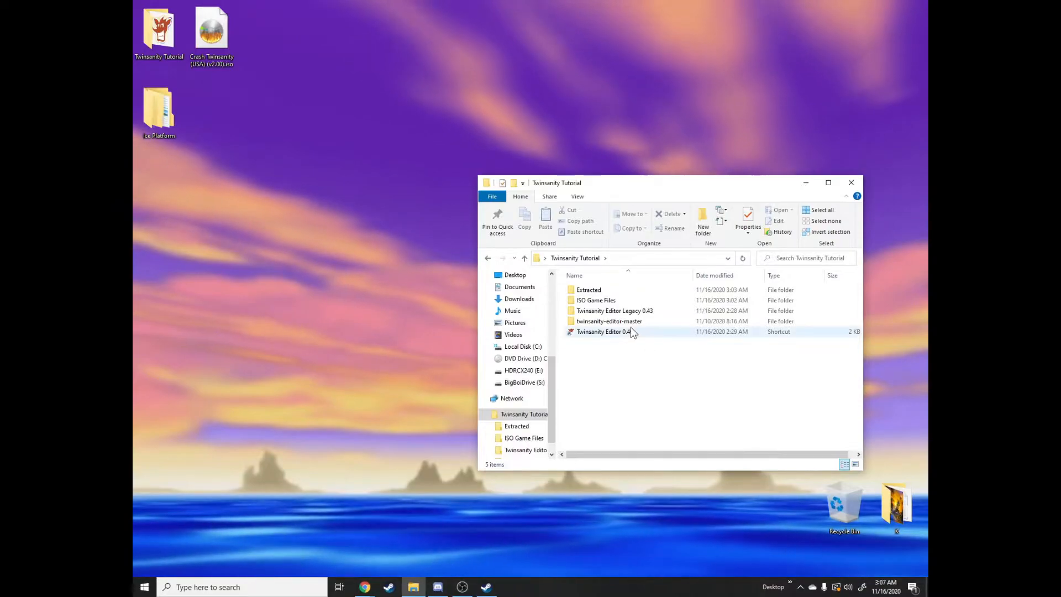
- Relaunch TwinsaityEditor.exe from the Twinsanity Editor Legacy 0.43 folder and open beach.rm2 from Extracted/Levels/Earth/Hub
double_click(630, 310)
double_click(606, 385)
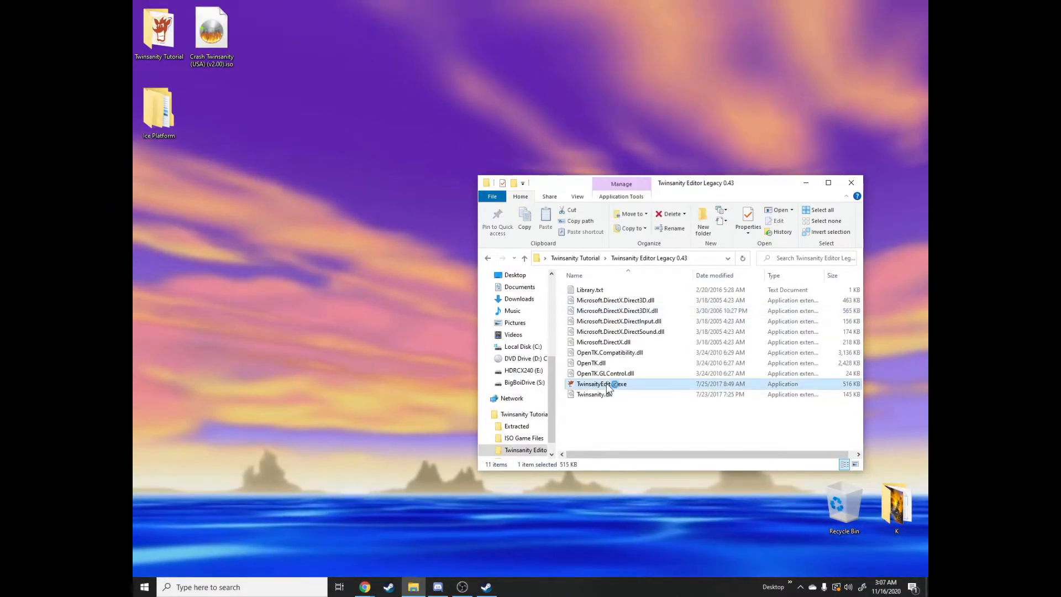
click(162, 34)
click(176, 44)
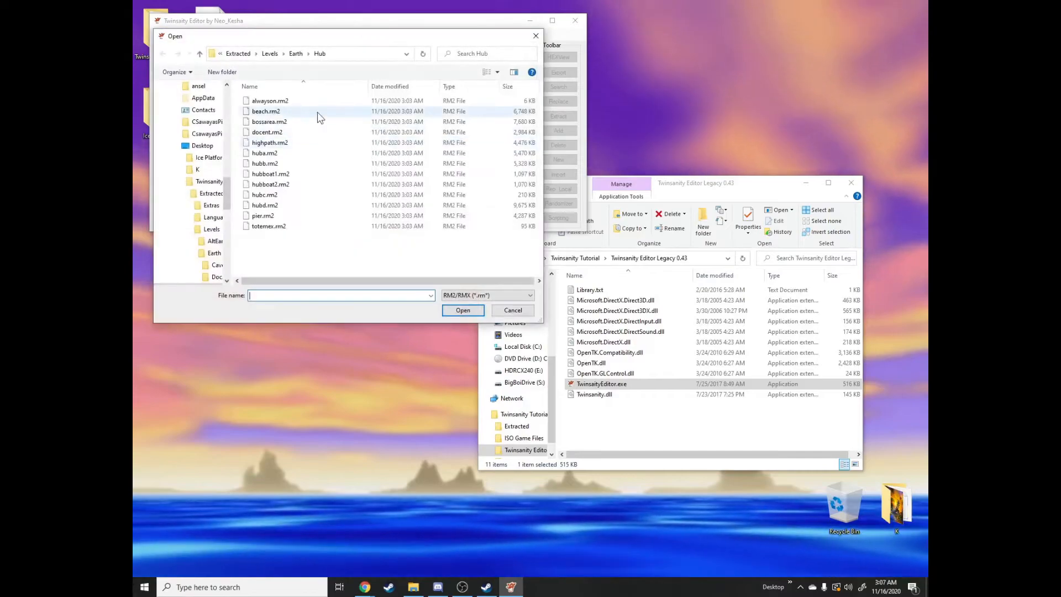
click(266, 53)
double_click(267, 112)
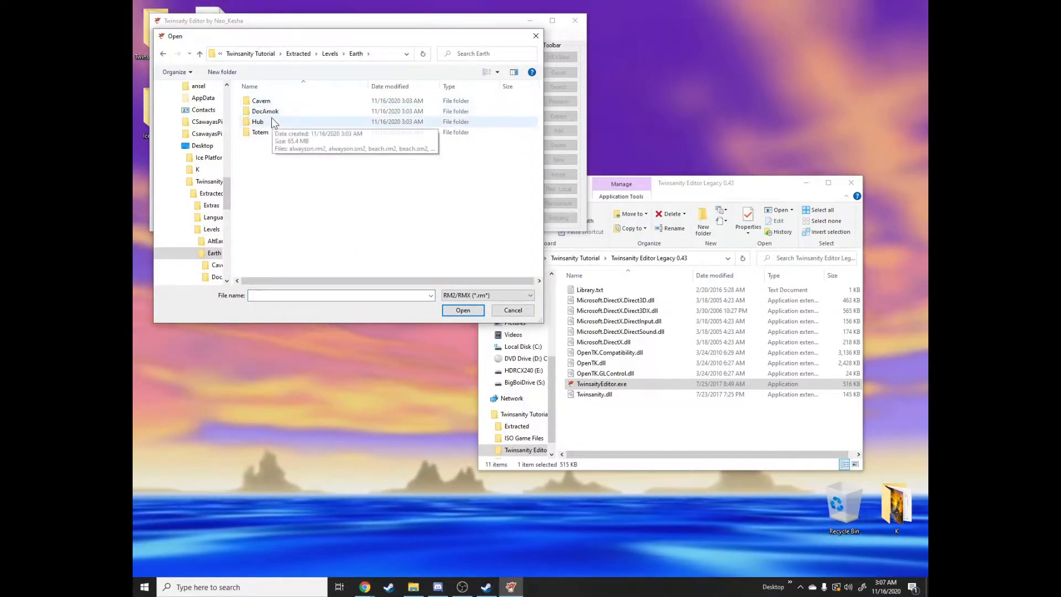
double_click(269, 122)
double_click(266, 111)
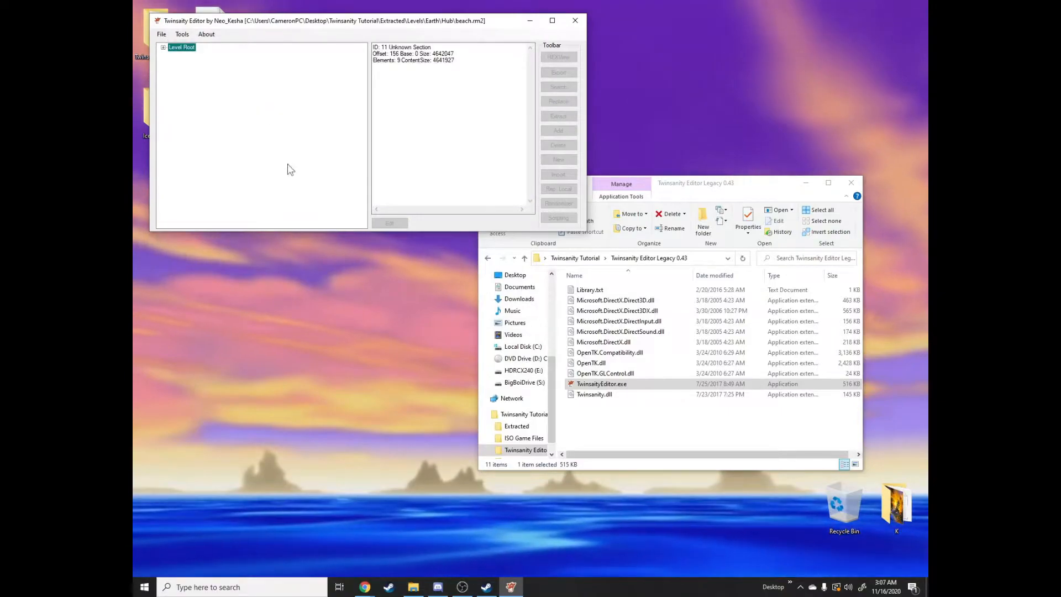
- Expand the beach level's Code Section and select its GameObjects section
click(163, 49)
click(173, 64)
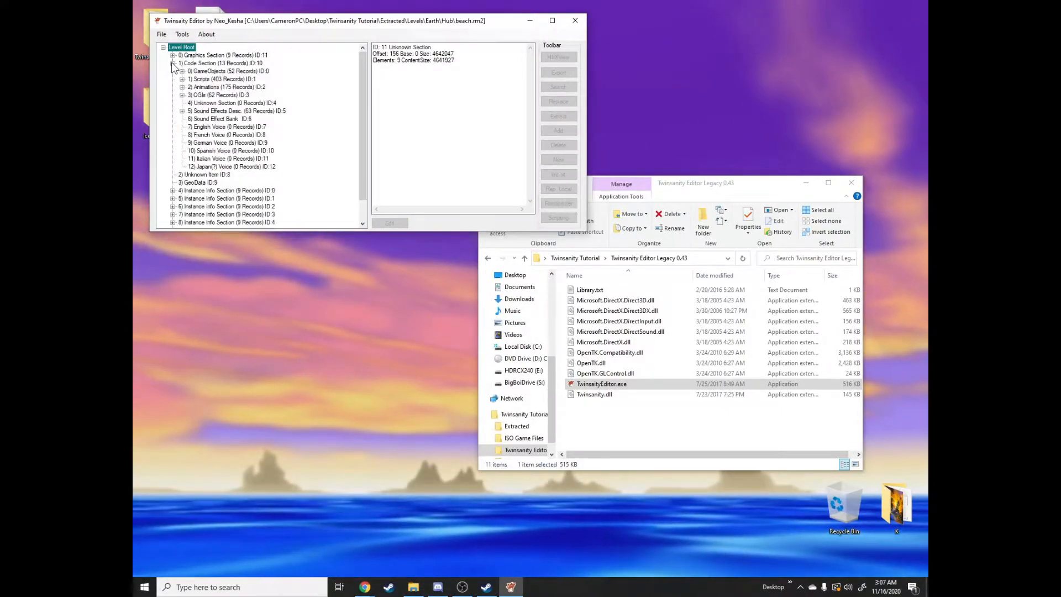
click(182, 71)
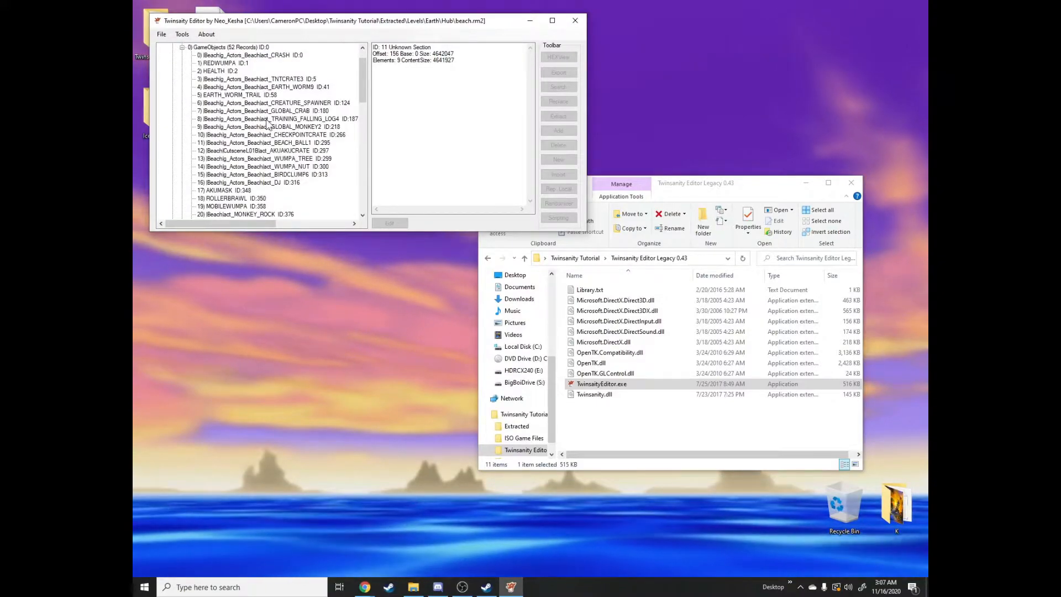
scroll(266, 119, up, 1)
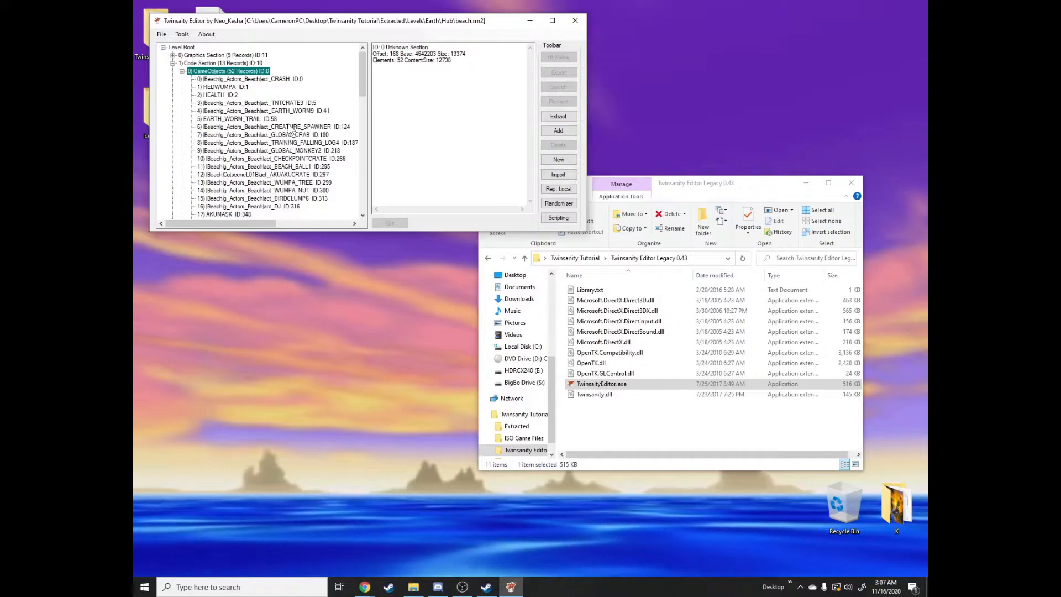
- Import the ICE_PLATFORM19 ID 76 folder from Ice Platform into GameObjects and save the beach level file
click(563, 175)
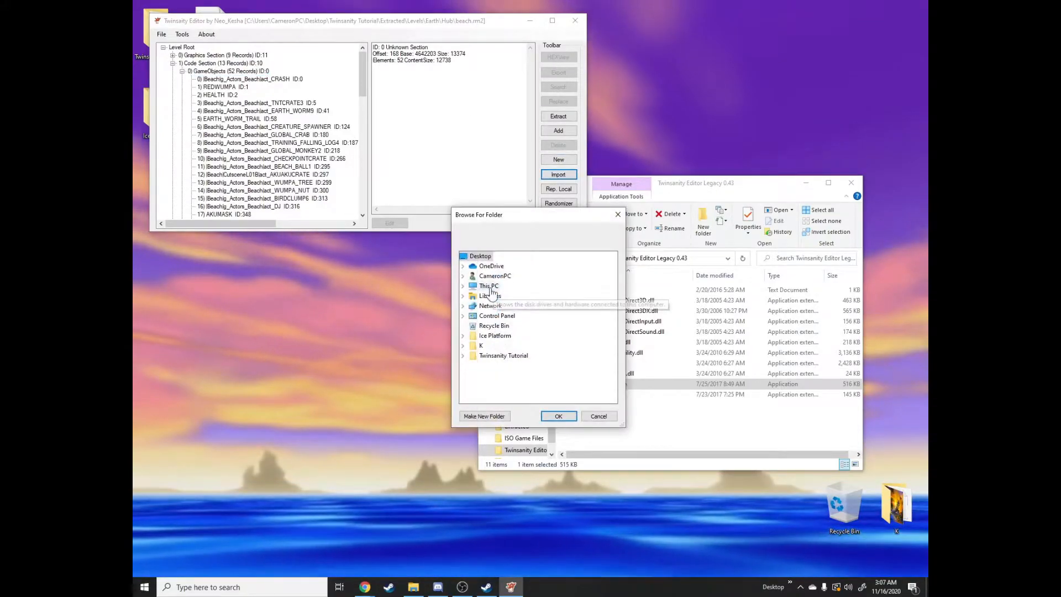
click(495, 336)
click(506, 346)
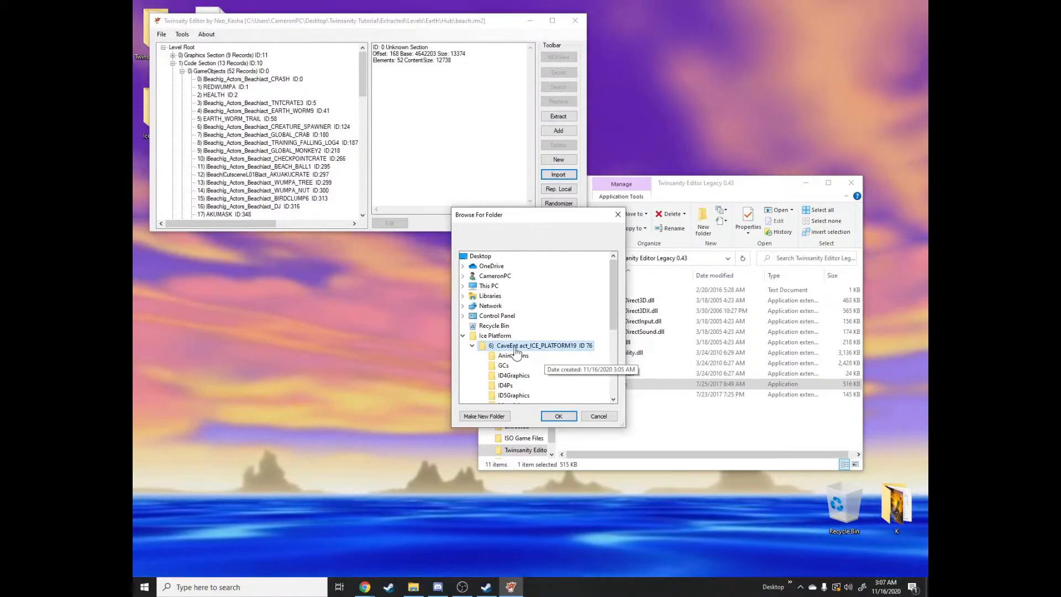
click(558, 415)
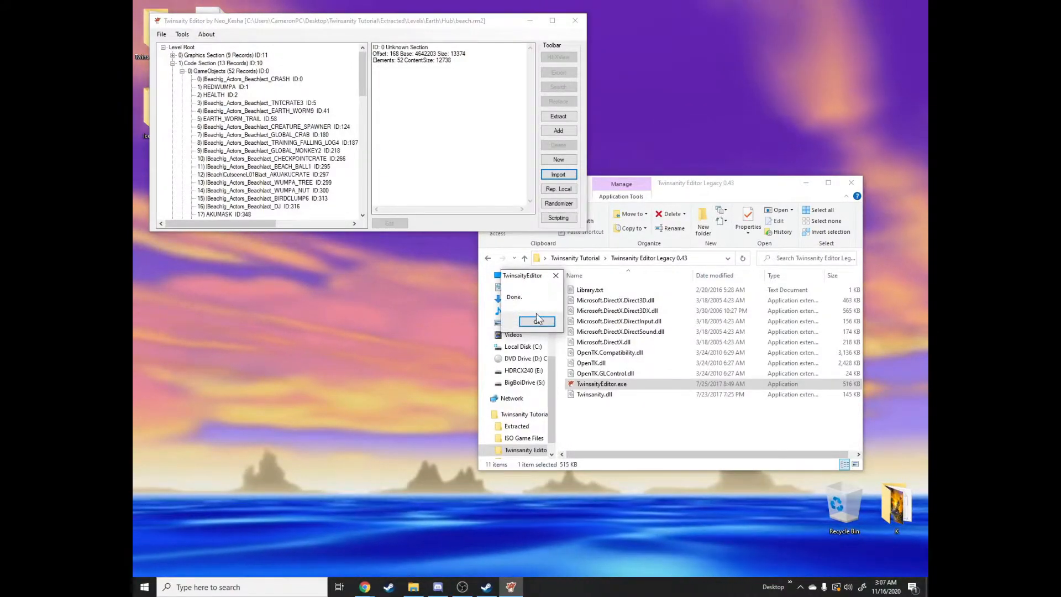
click(536, 321)
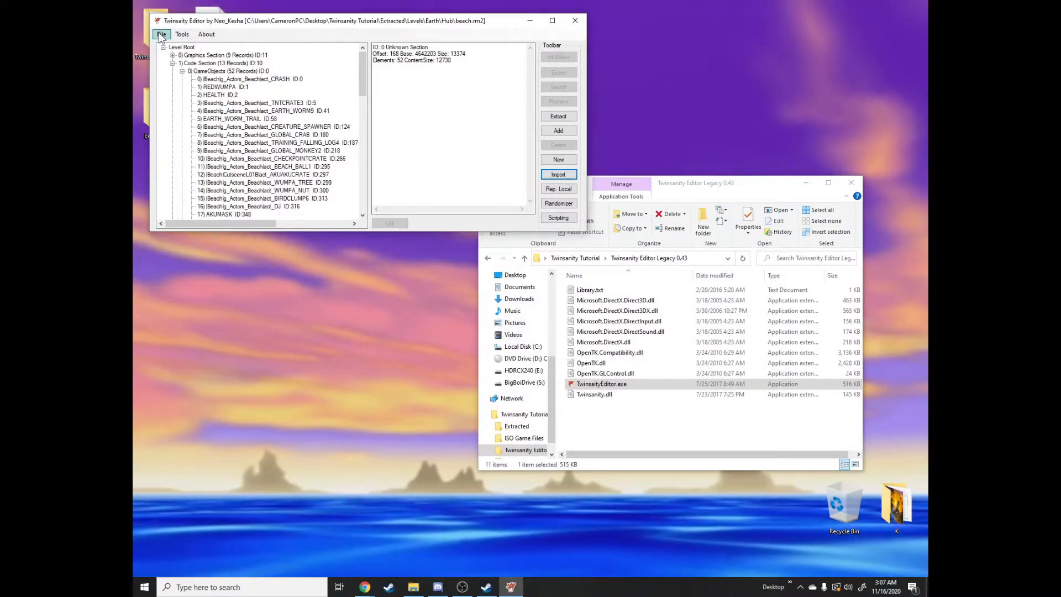
click(197, 85)
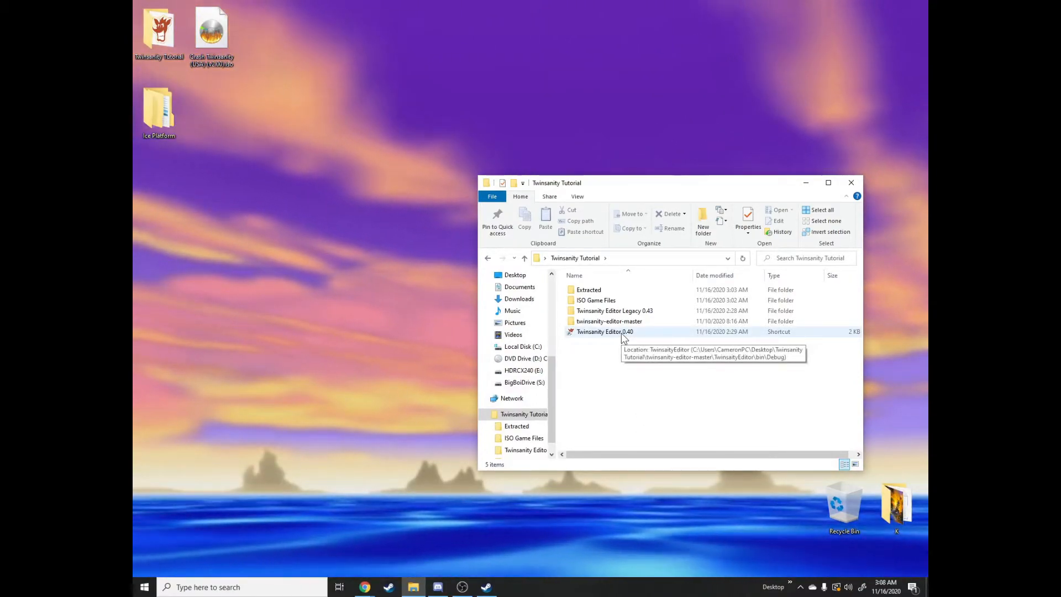
- Launch Twinsanity Editor 0.40 from its shortcut and open beach.rm2 from Levels/Earth/Hub
double_click(621, 332)
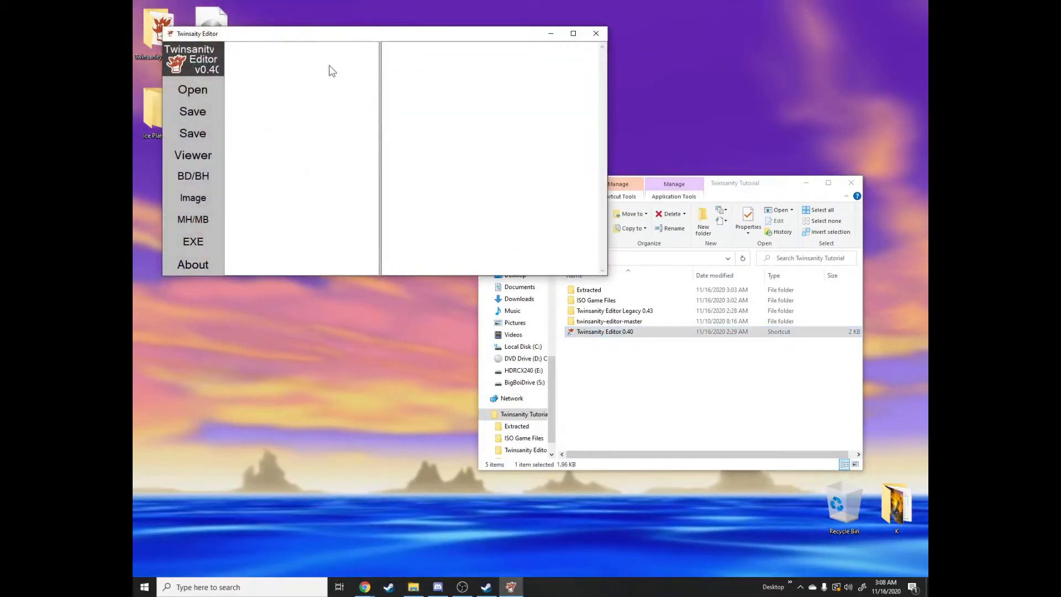
click(187, 89)
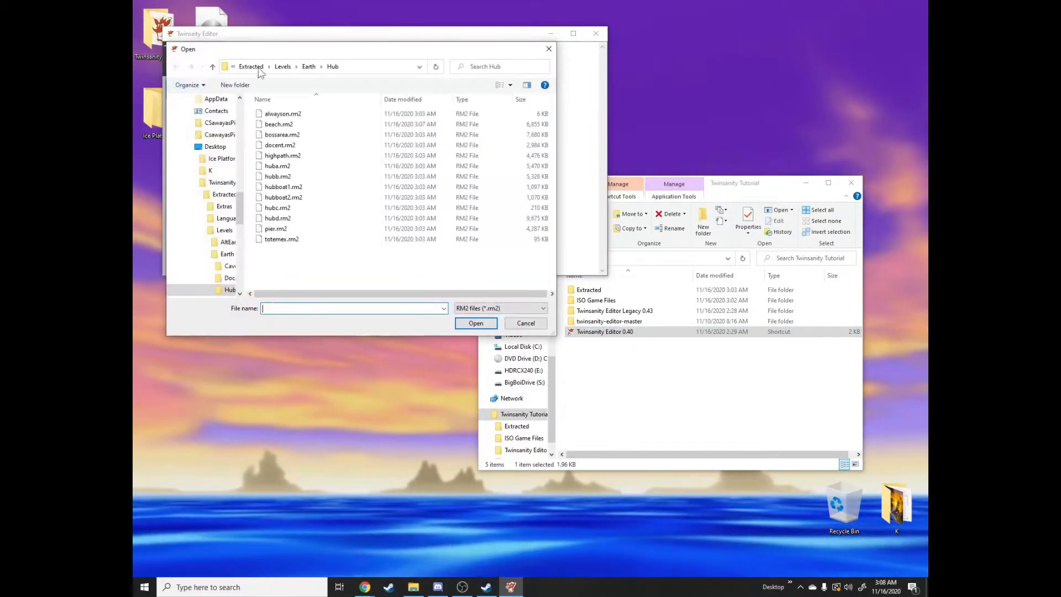
double_click(279, 124)
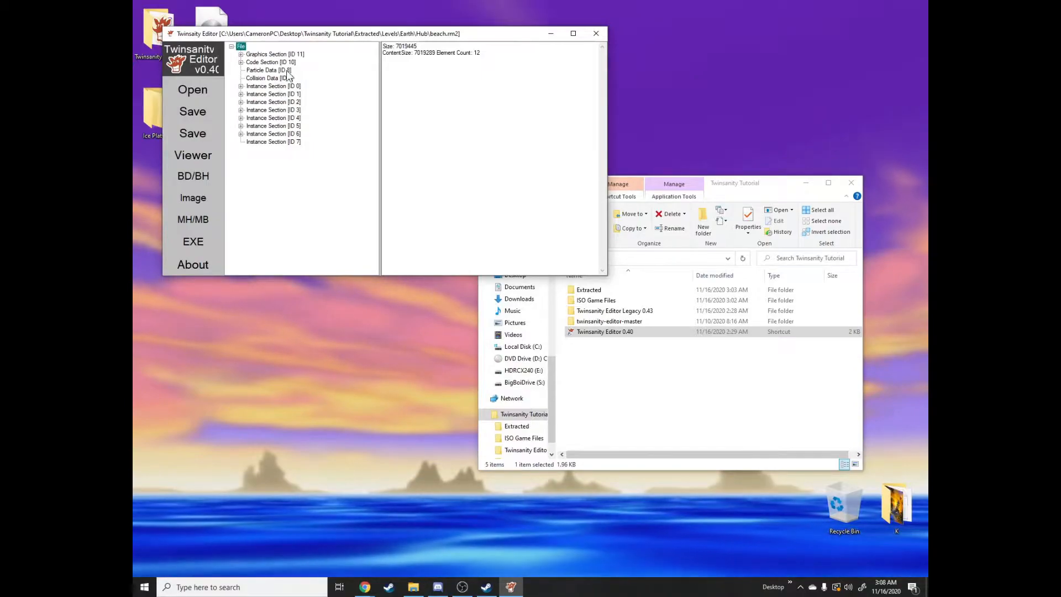
- Expand the Code Section's Object Section and check its entries for the imported ICE_PLATFORM19 object
click(241, 62)
click(250, 70)
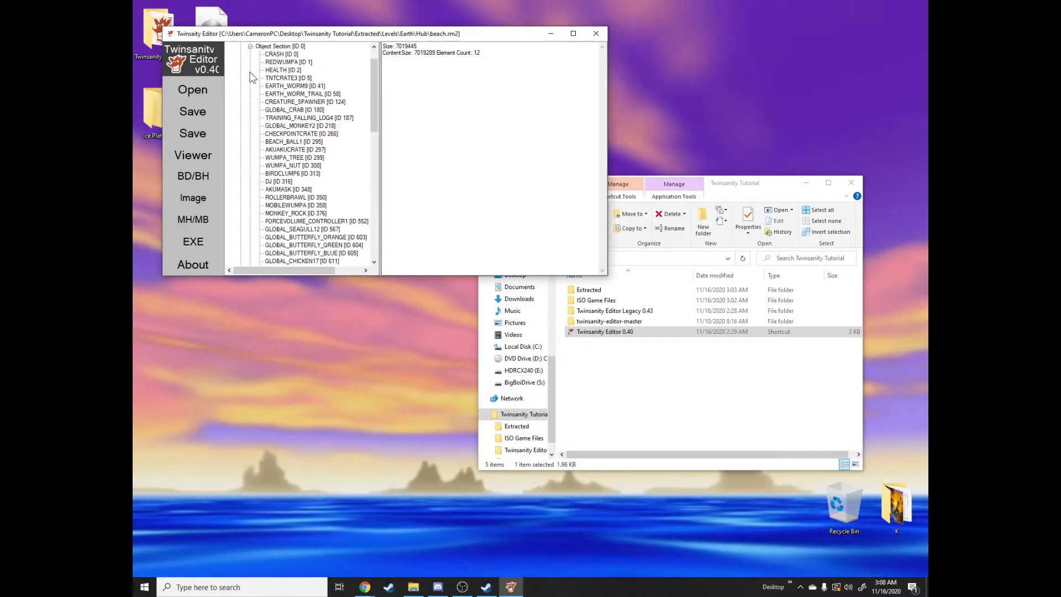
scroll(351, 117, down, 15)
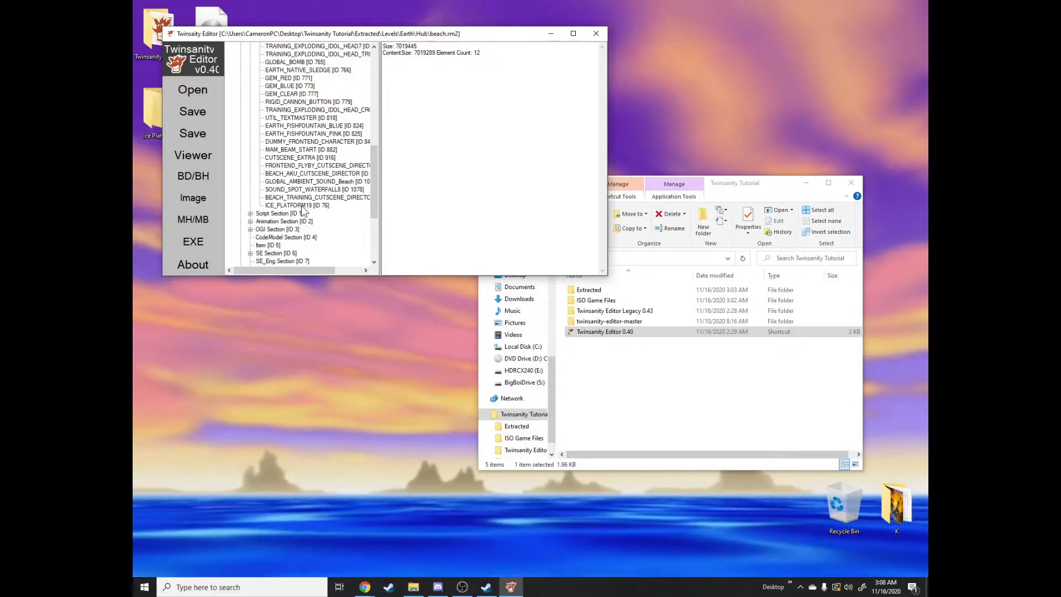
scroll(300, 206, down, 3)
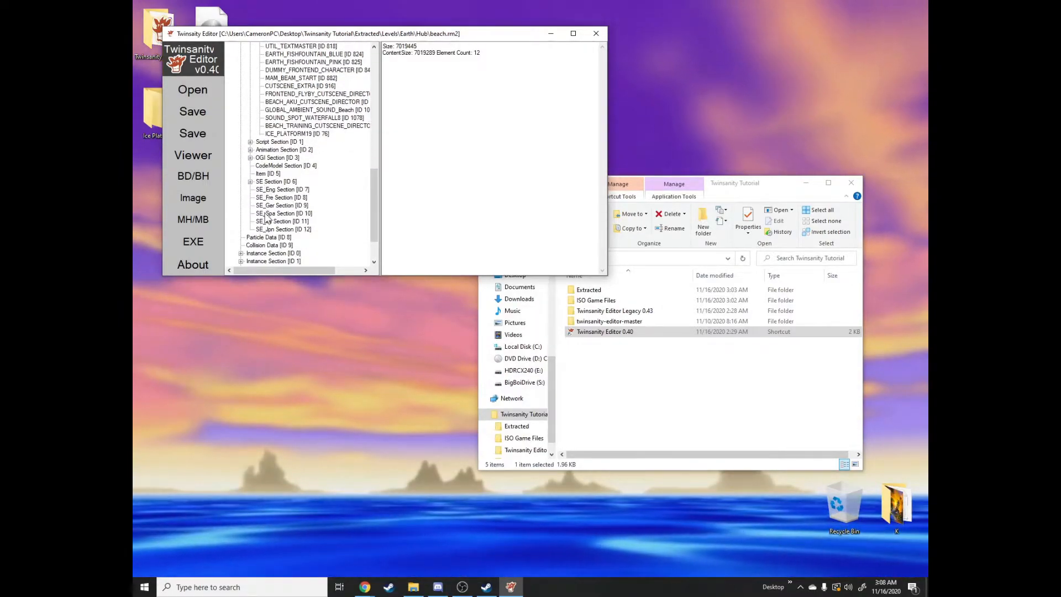
- Expand Instance Section ID 0 down to its ObjectInstance Section and open the Instance Editor from one of the instances
click(241, 253)
scroll(256, 240, down, 1)
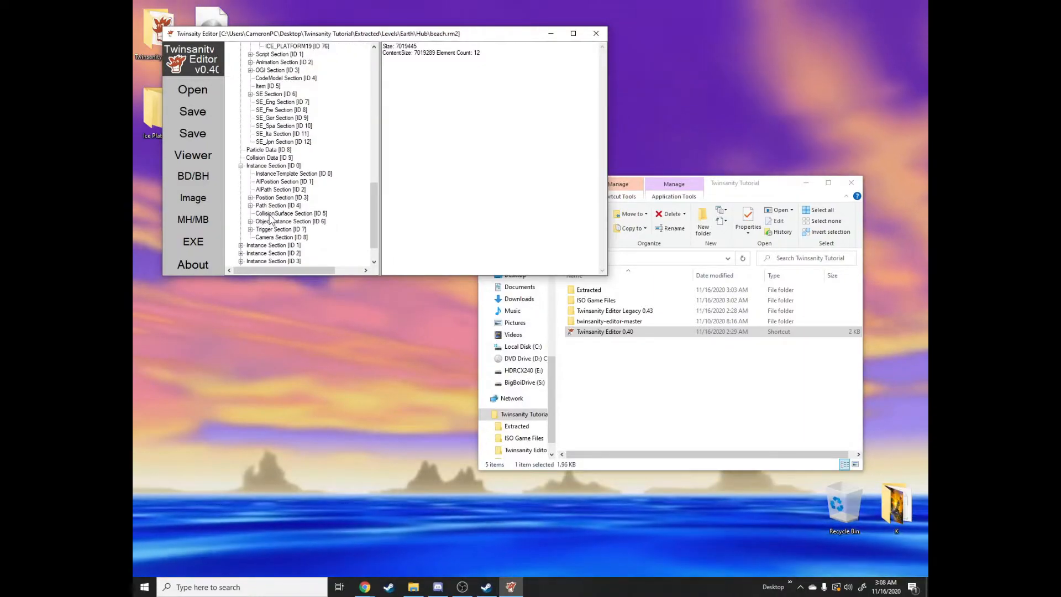
click(250, 222)
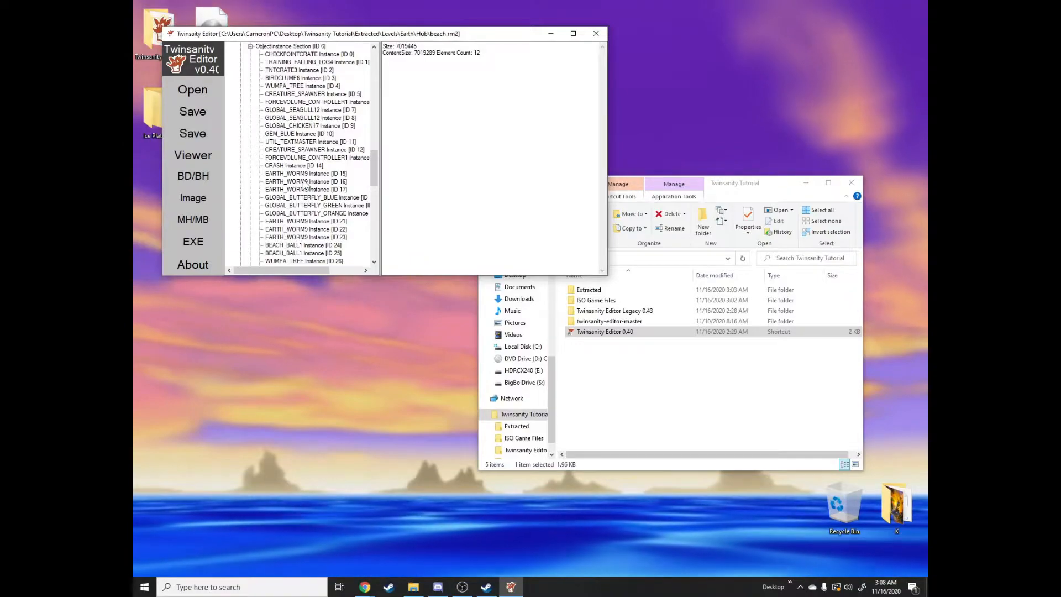
scroll(304, 182, down, 5)
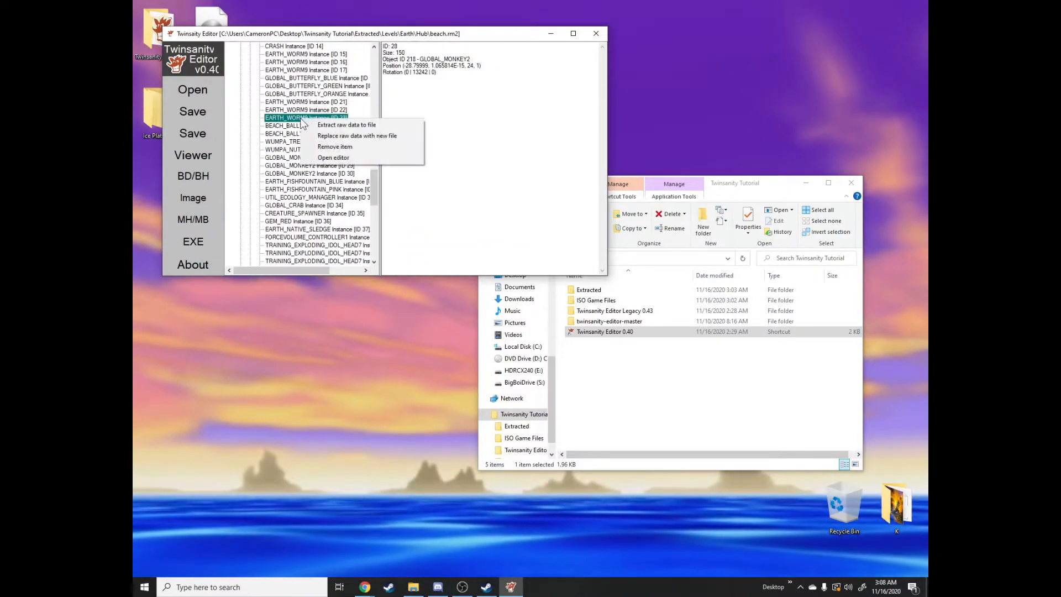
click(319, 159)
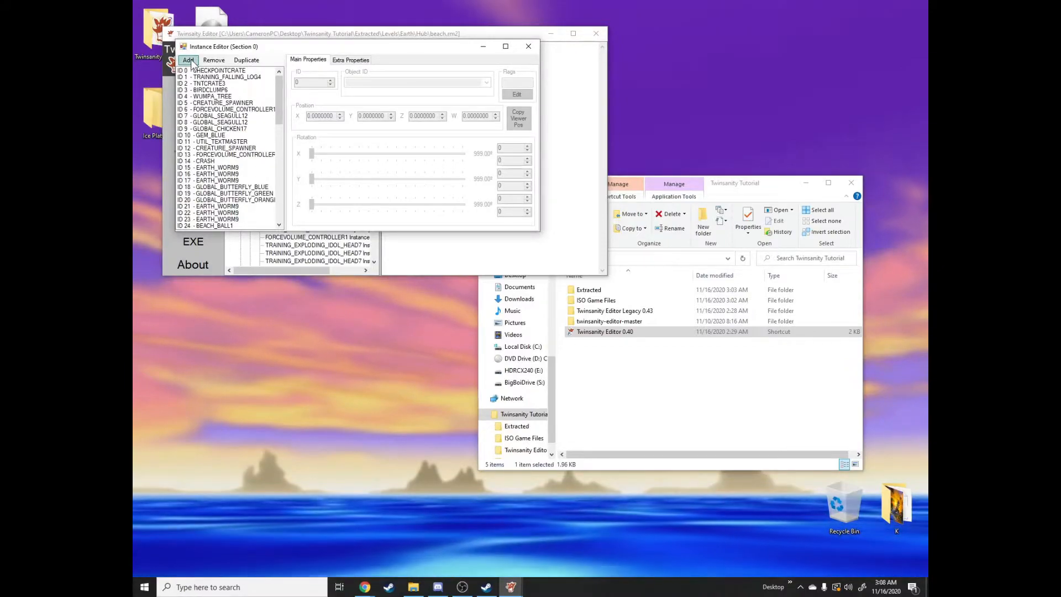
- Add a new object instance and set its Object ID to 76 - ICE_PLATFORM19
scroll(217, 153, down, 17)
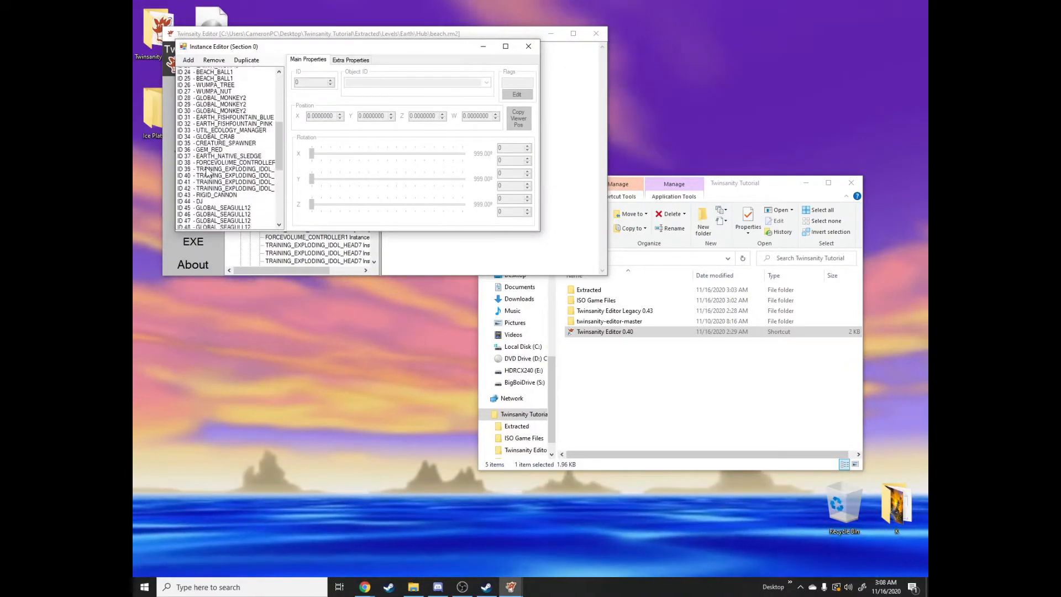
click(220, 226)
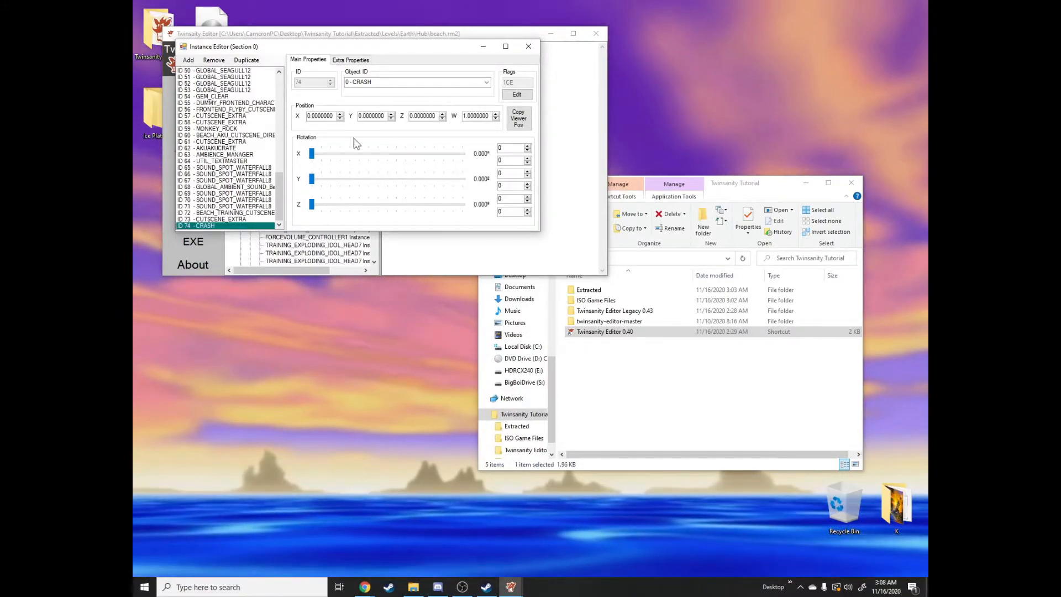
click(486, 82)
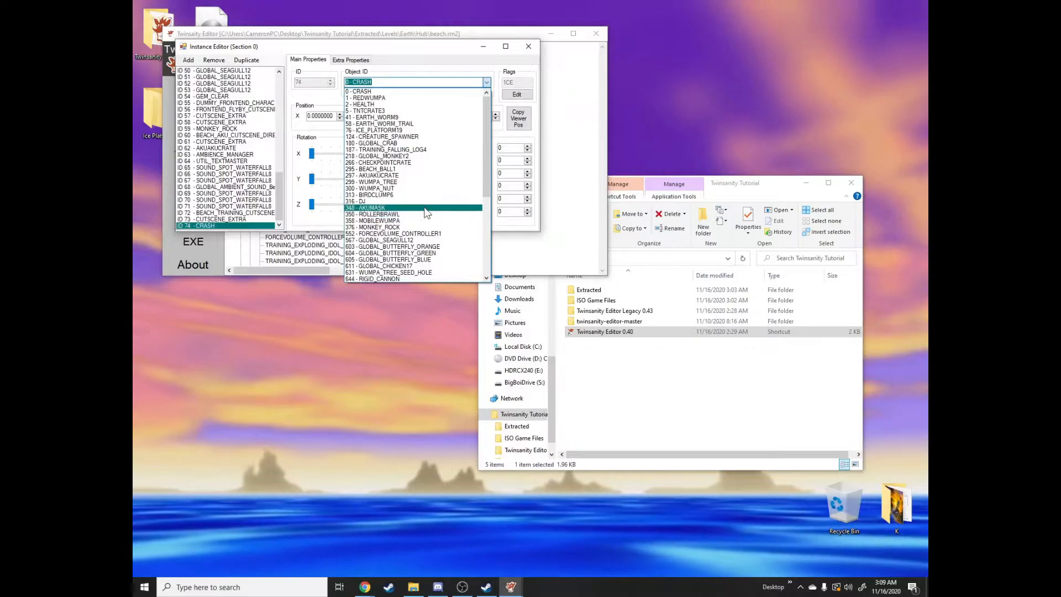
click(389, 131)
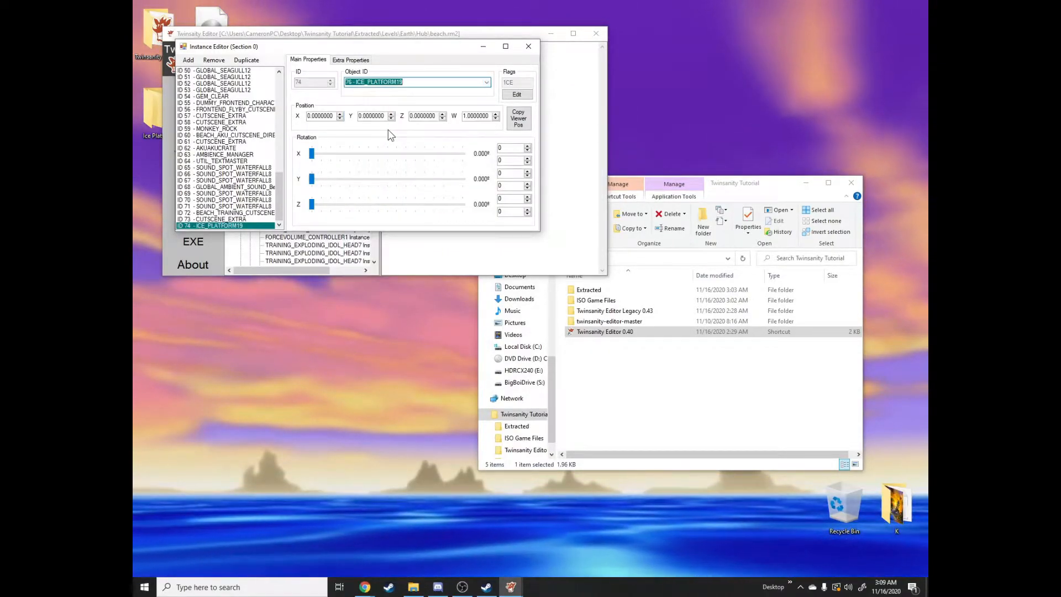
- Move the Instance Editor aside, fly the level viewer's camera to about X 65.8, Y 1.7, Z -66.5, and return to the Instance Editor
drag(353, 47, 379, 121)
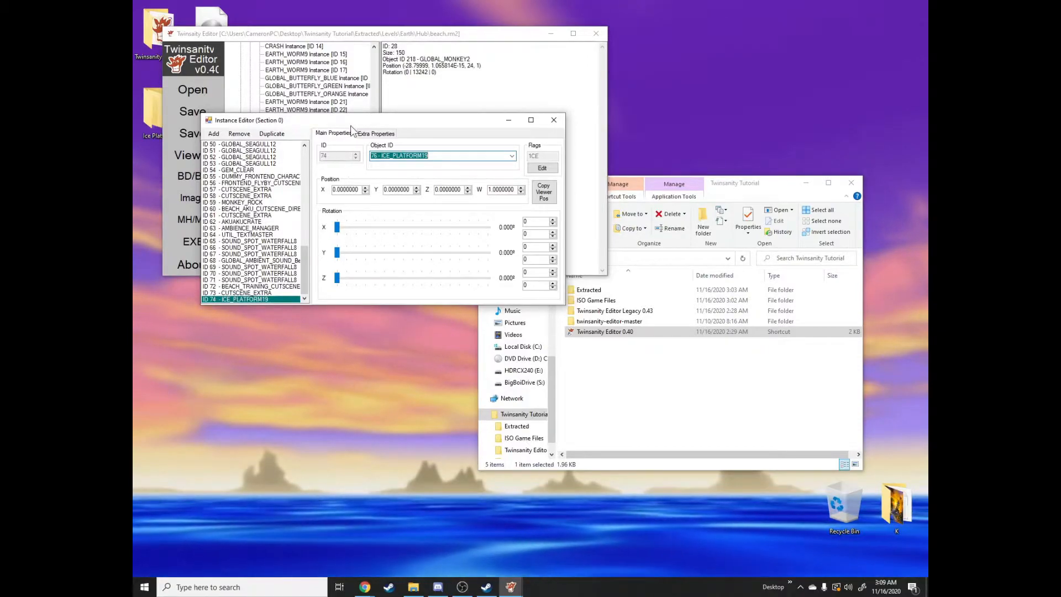
drag(351, 128, 410, 175)
click(207, 160)
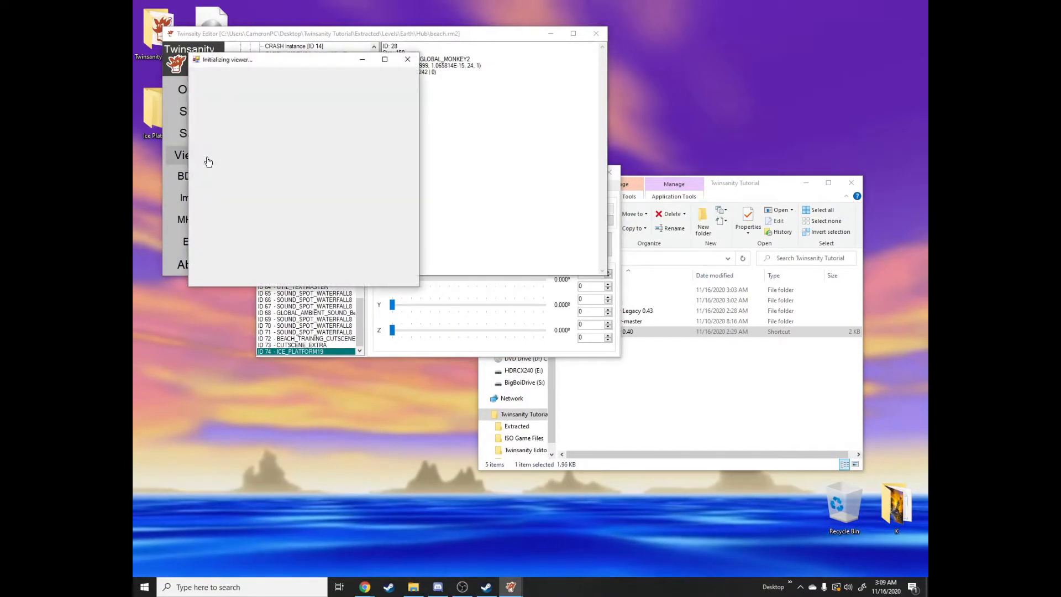
key(w)
drag(250, 165, 339, 183)
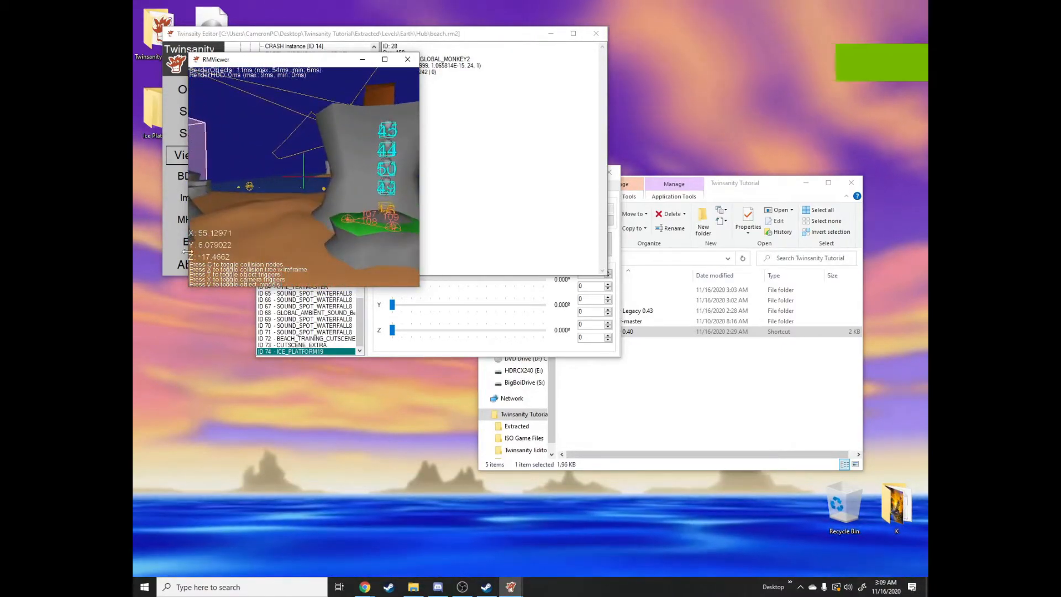
drag(214, 257, 343, 227)
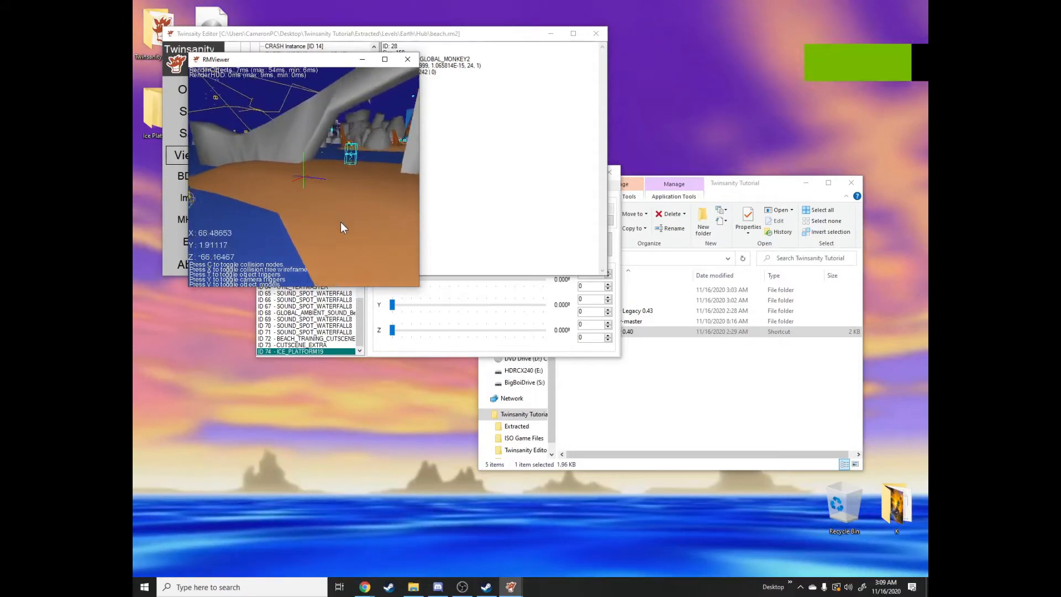
click(566, 348)
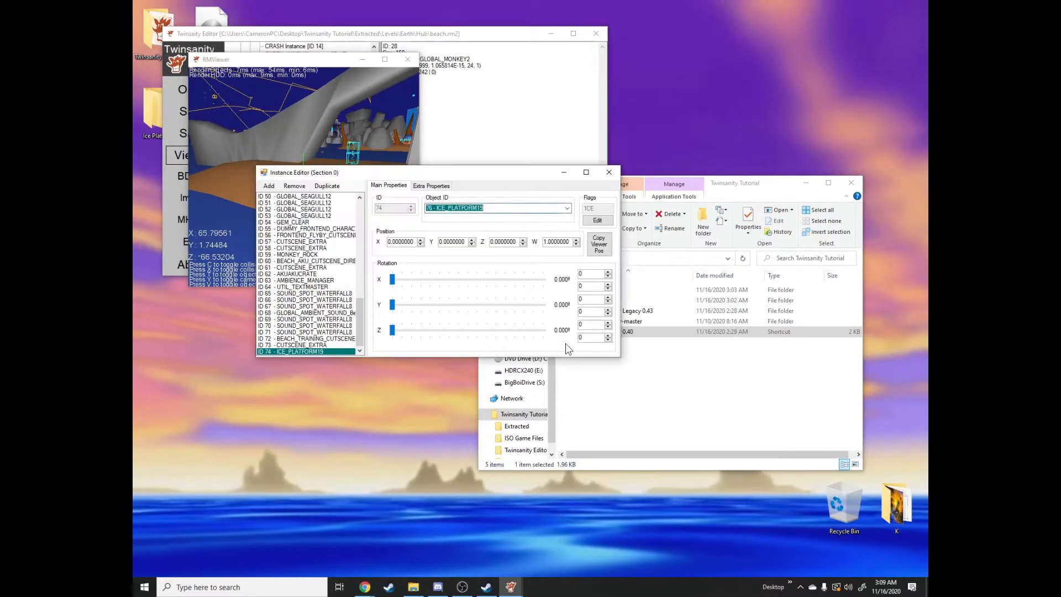
- Copy the viewer's camera position into the ICE_PLATFORM19 instance and back the camera away to inspect the placed platform
click(598, 245)
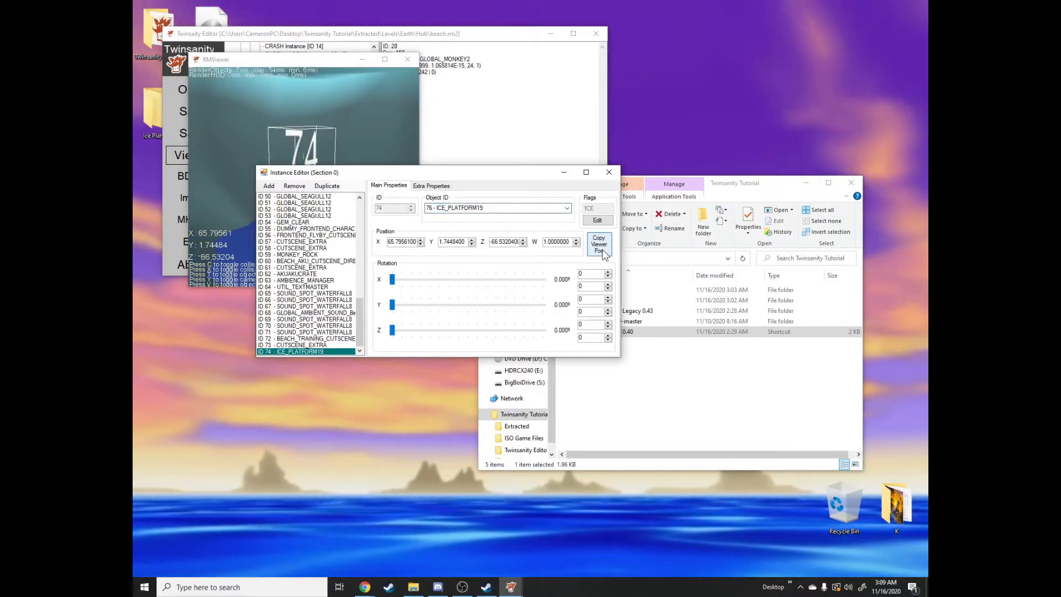
key(s)
drag(320, 126, 329, 124)
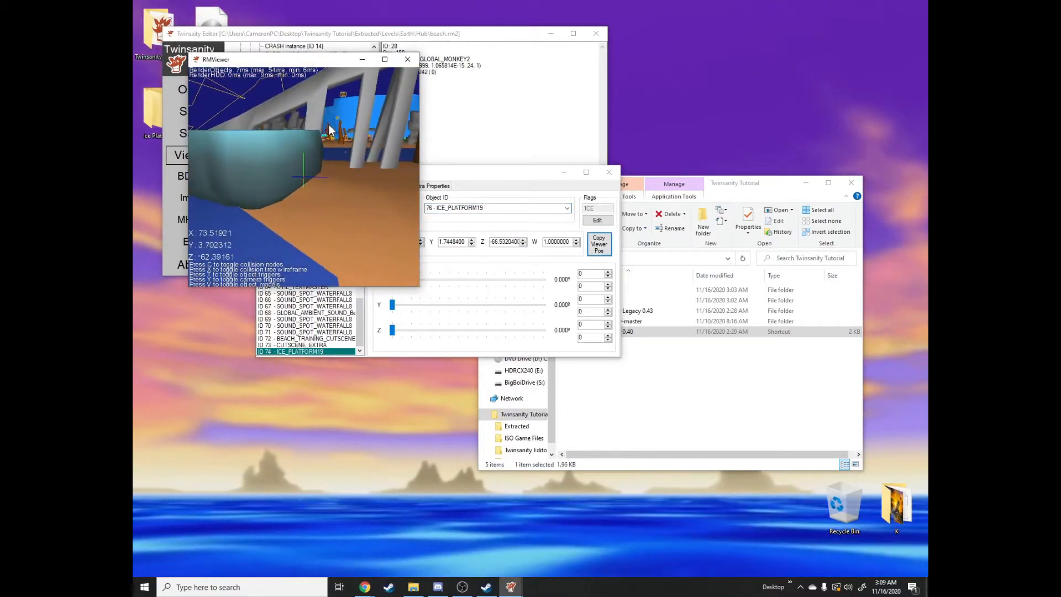
key(a)
key(w)
key(s)
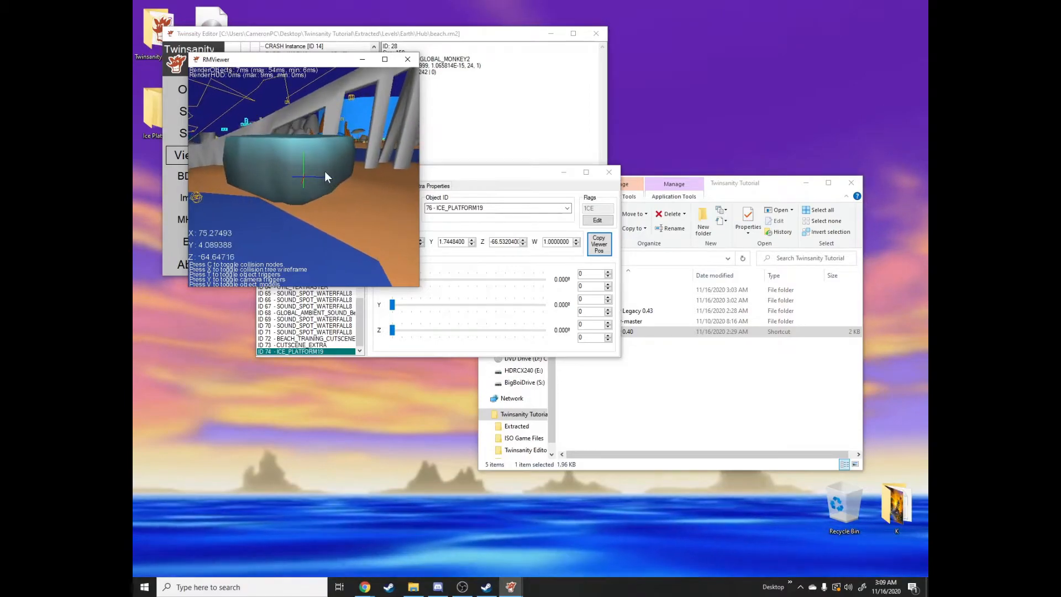
- Lower the ice platform instance's Y position to -1.2551600 and check its placement in the level viewer
click(480, 235)
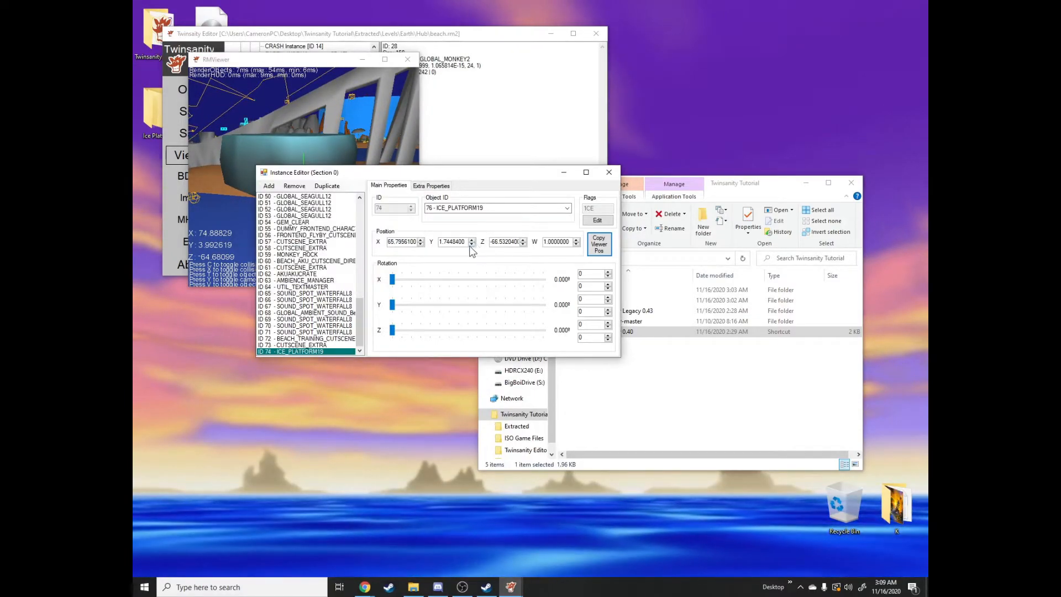
click(469, 246)
click(469, 246)
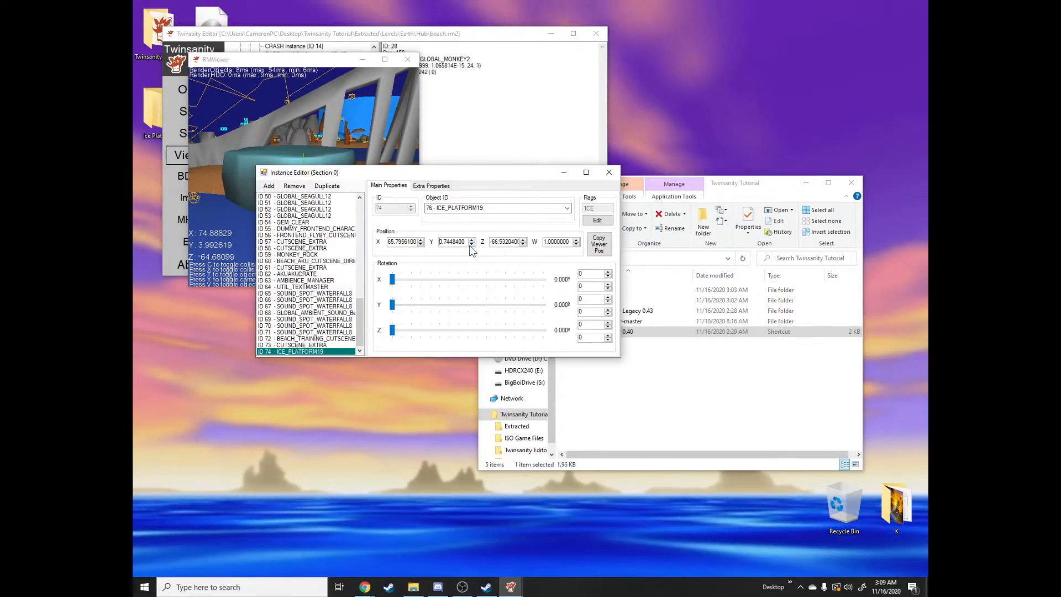
click(469, 246)
click(470, 246)
click(469, 246)
click(470, 246)
drag(348, 149, 310, 151)
key(s)
key(d)
key(w)
key(s)
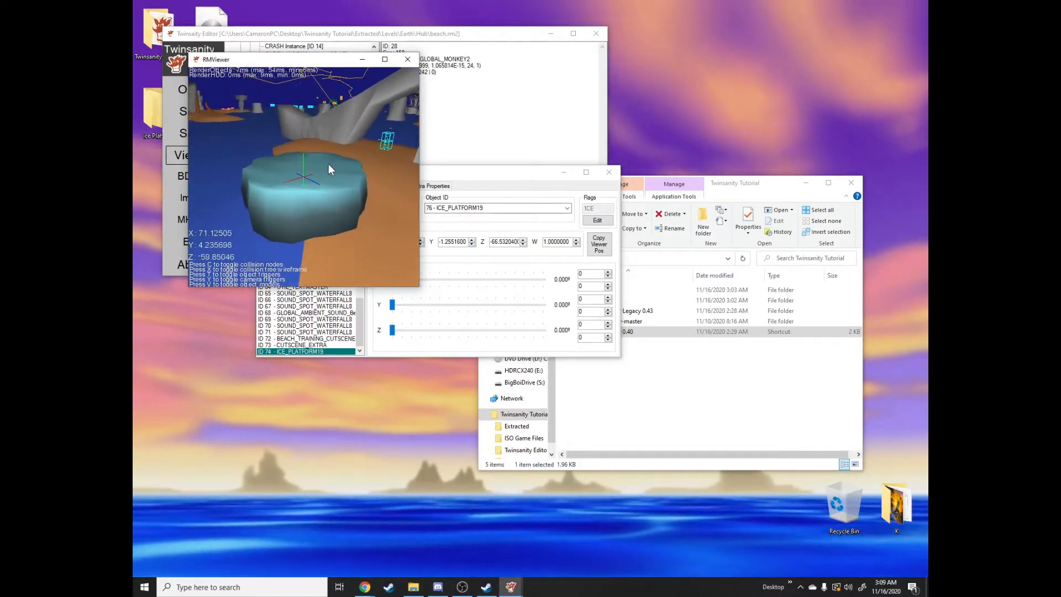
- Close the level viewer and Instance Editor and save beach.rm2, overwriting the original file
click(407, 59)
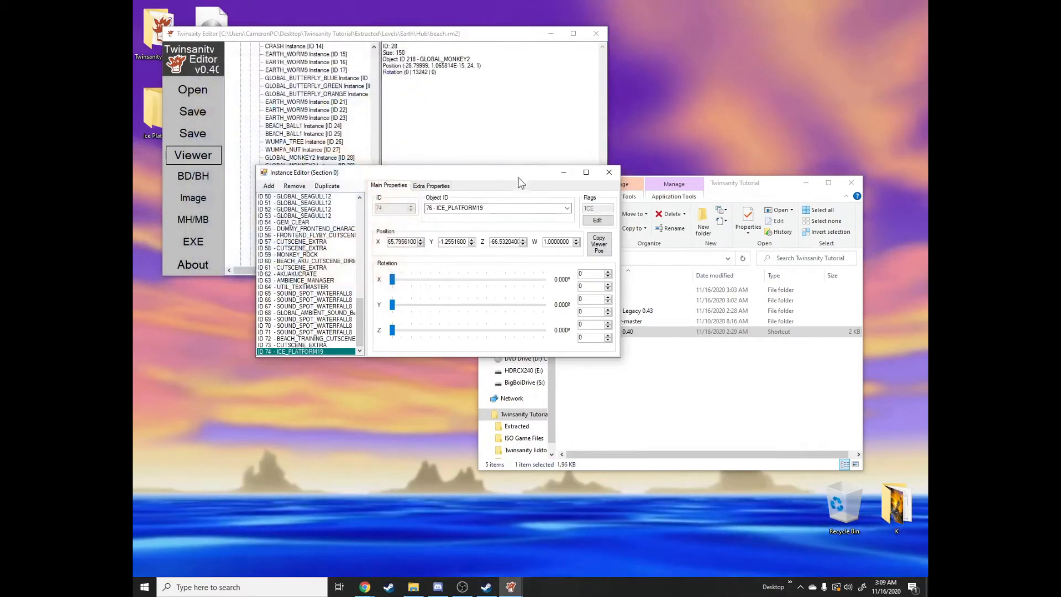
click(609, 172)
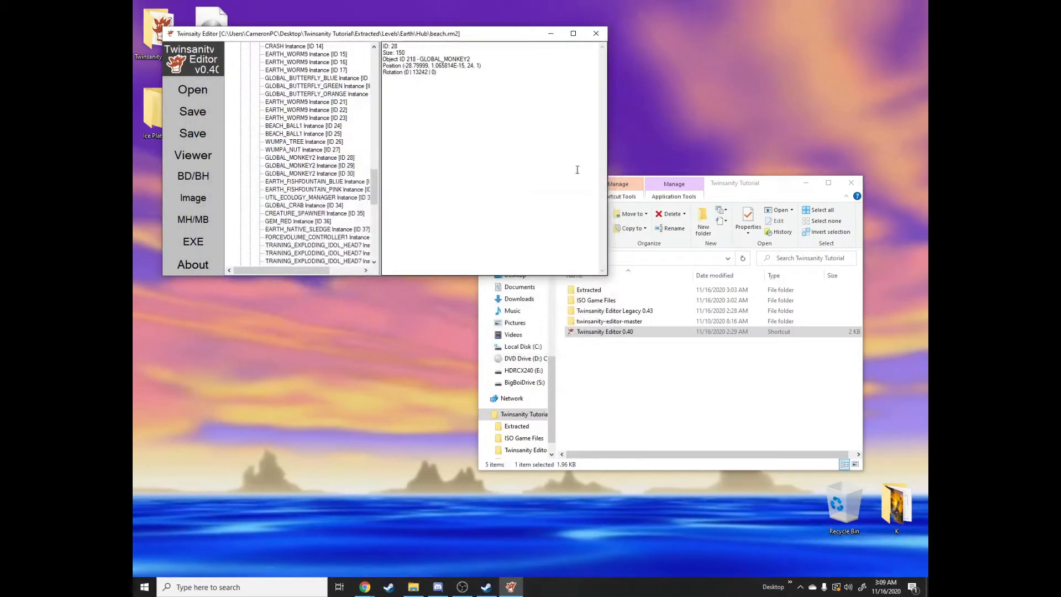
click(193, 111)
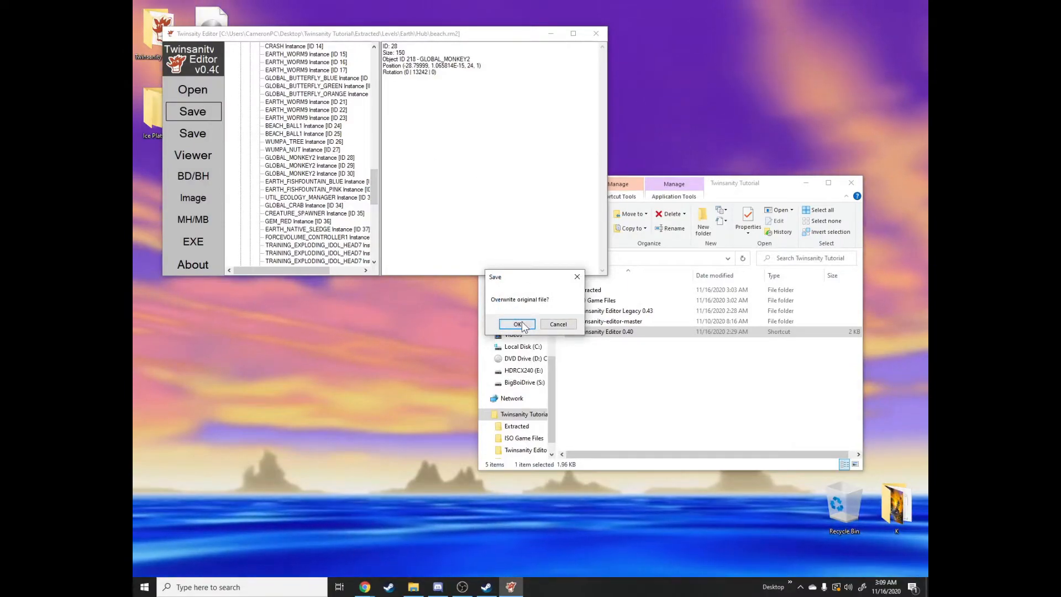
click(517, 324)
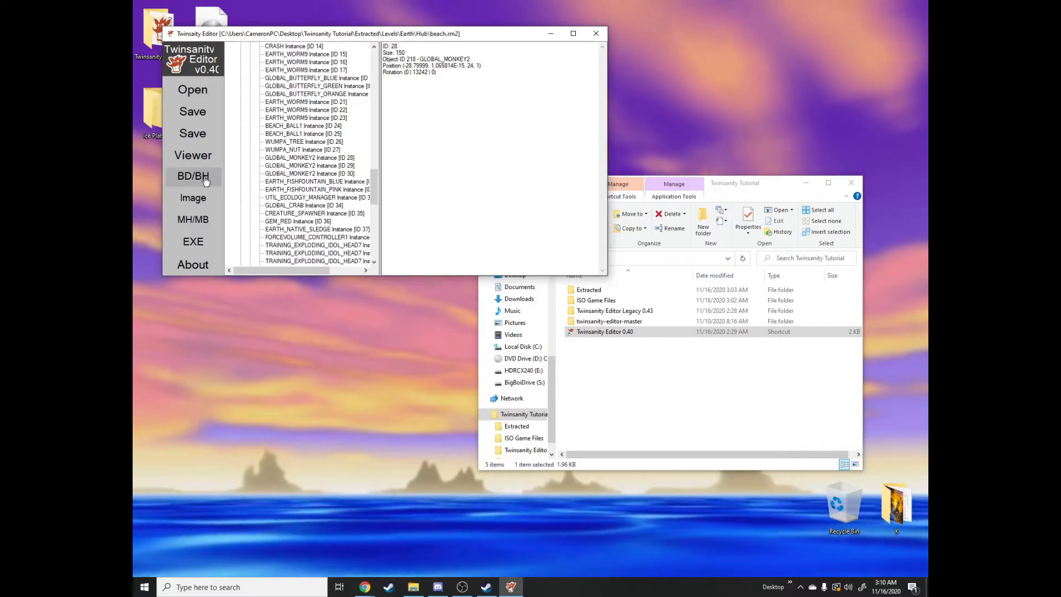
- Start saving a BD/BH archive in BDExplorer with the Twinsanity Tutorial's Extracted folder as the source
click(206, 184)
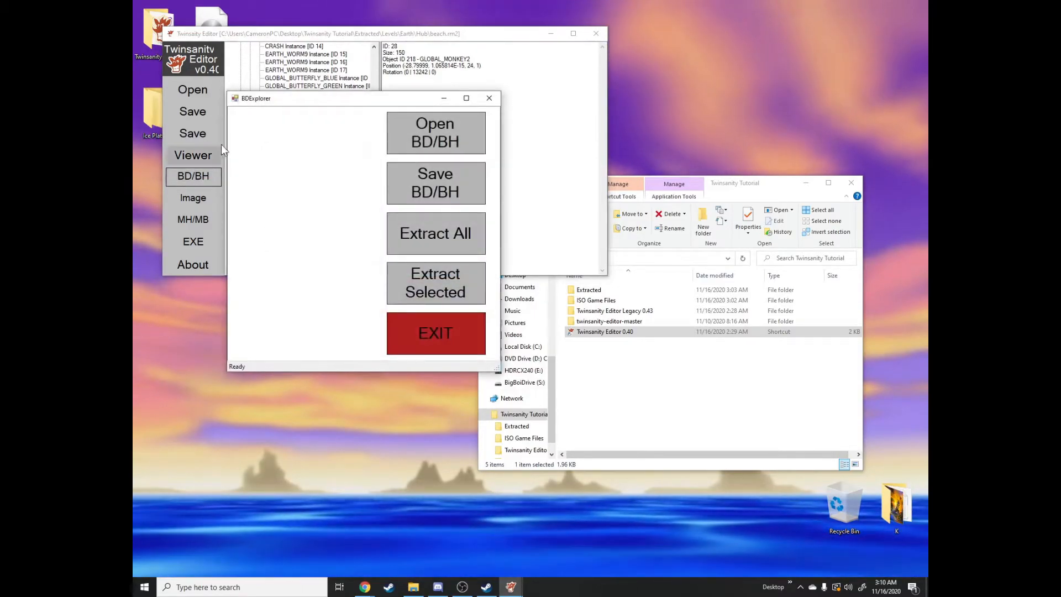
click(436, 175)
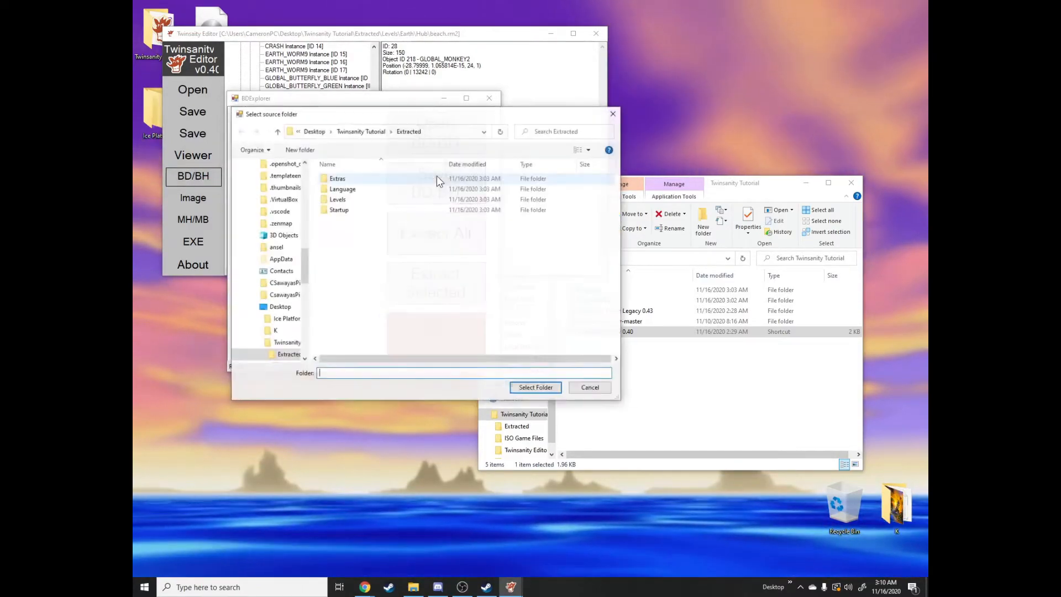
click(361, 131)
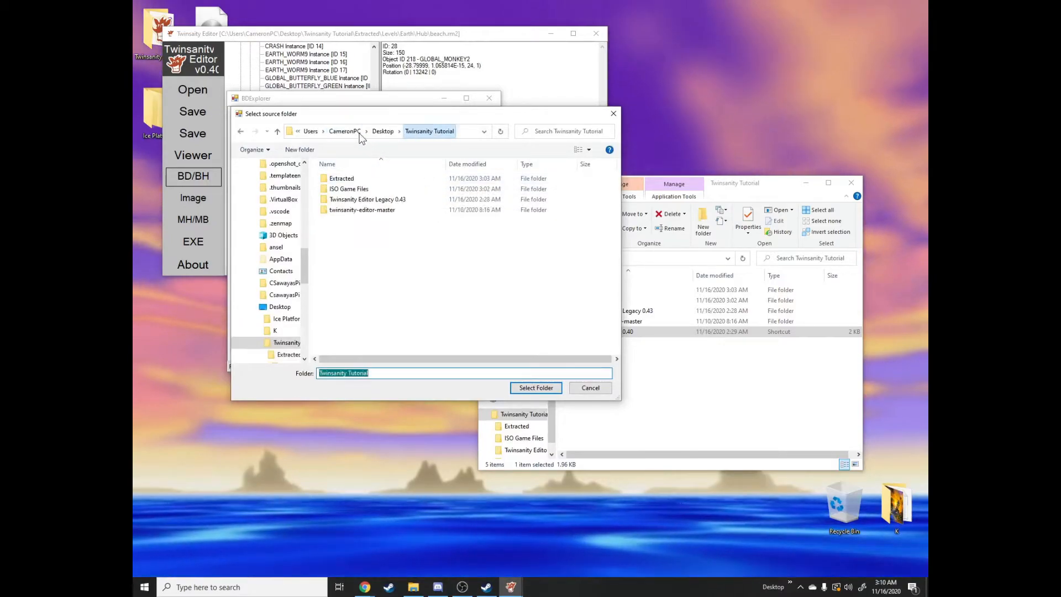
double_click(370, 177)
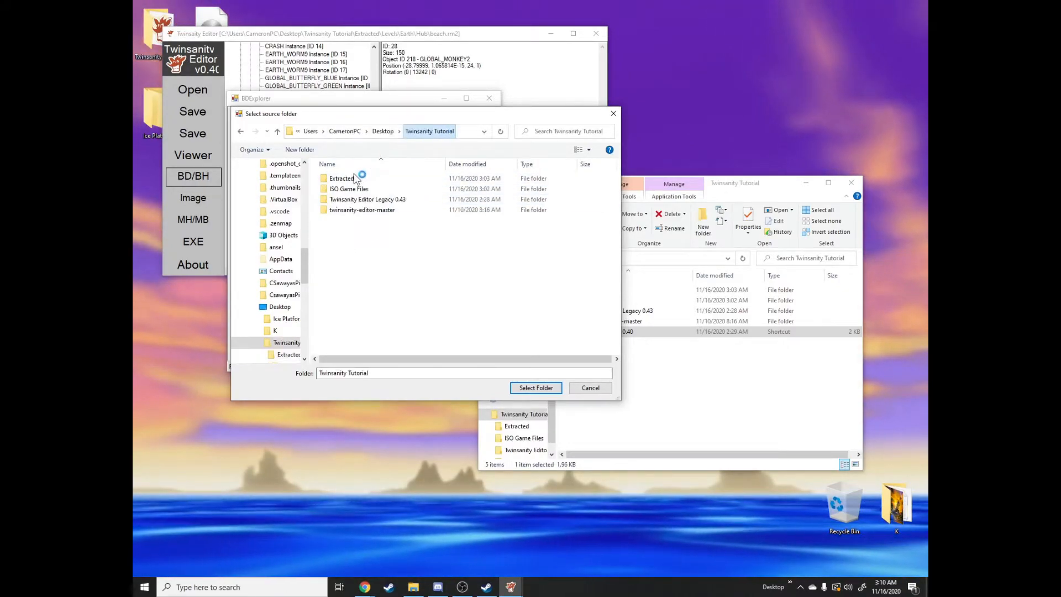
click(536, 388)
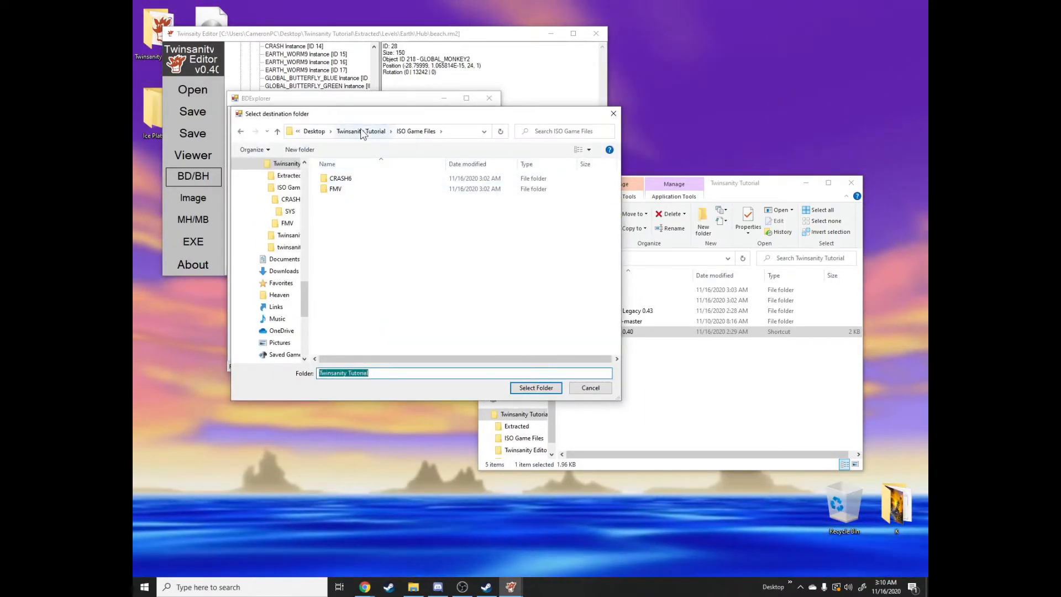
- Save the archive to the CRASH6 folder in ISO Game Files, overwriting the existing CRASH archive, and exit BDExplorer
click(362, 132)
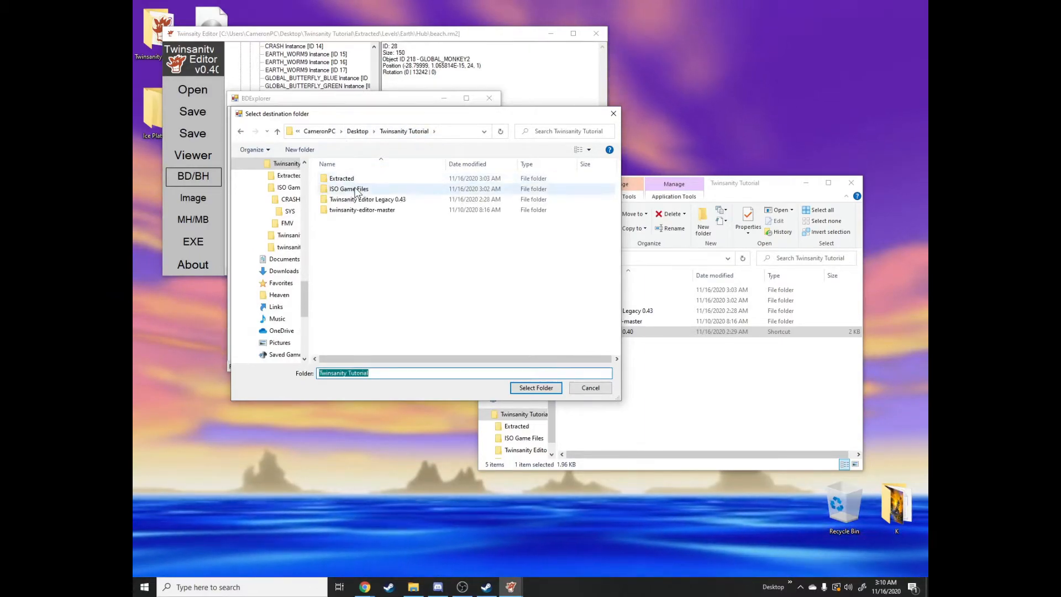
double_click(355, 190)
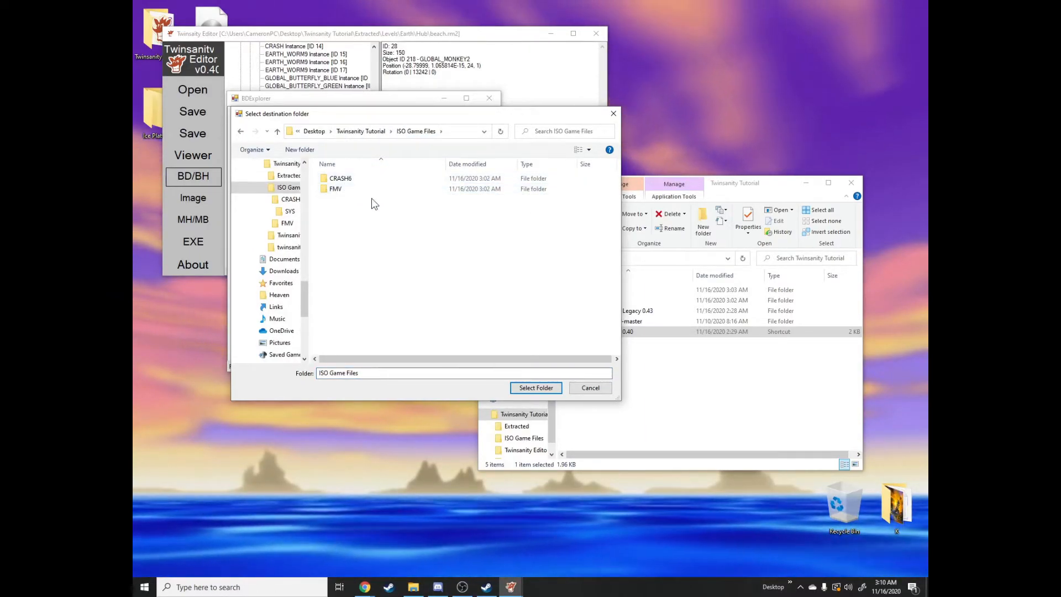
double_click(344, 178)
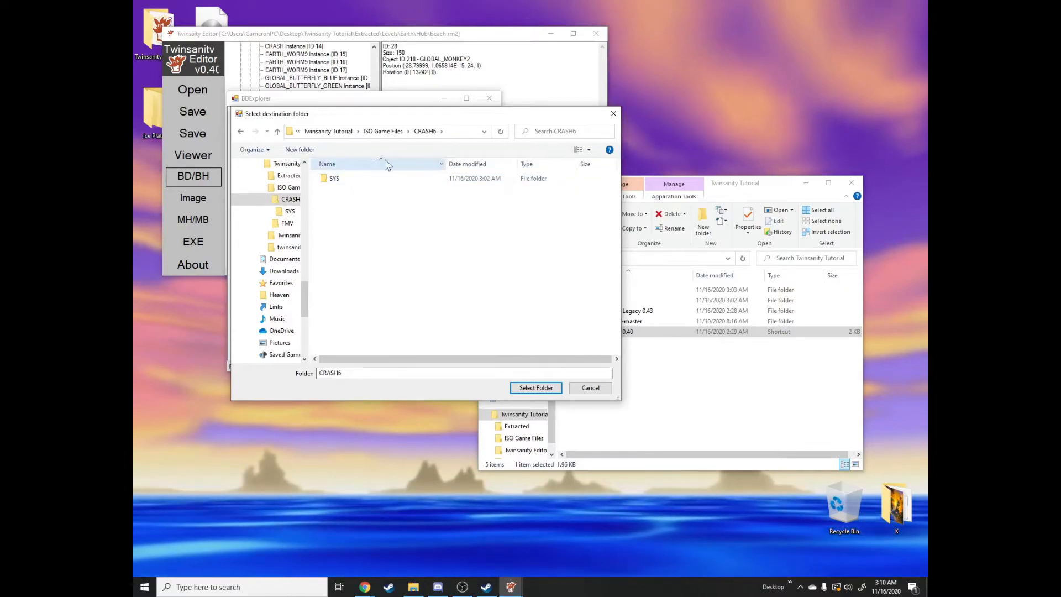
click(536, 387)
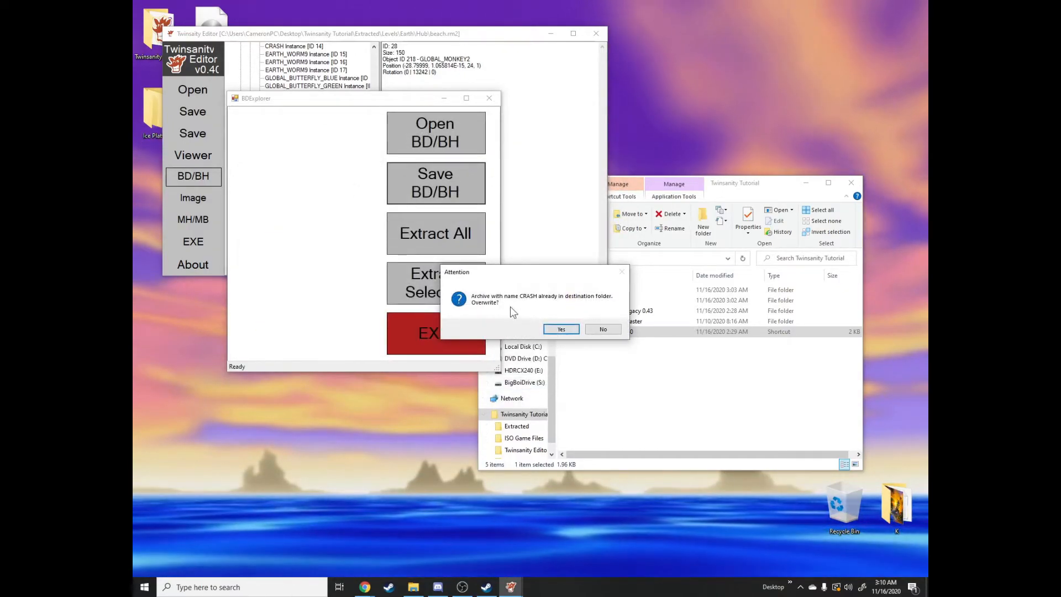
click(562, 328)
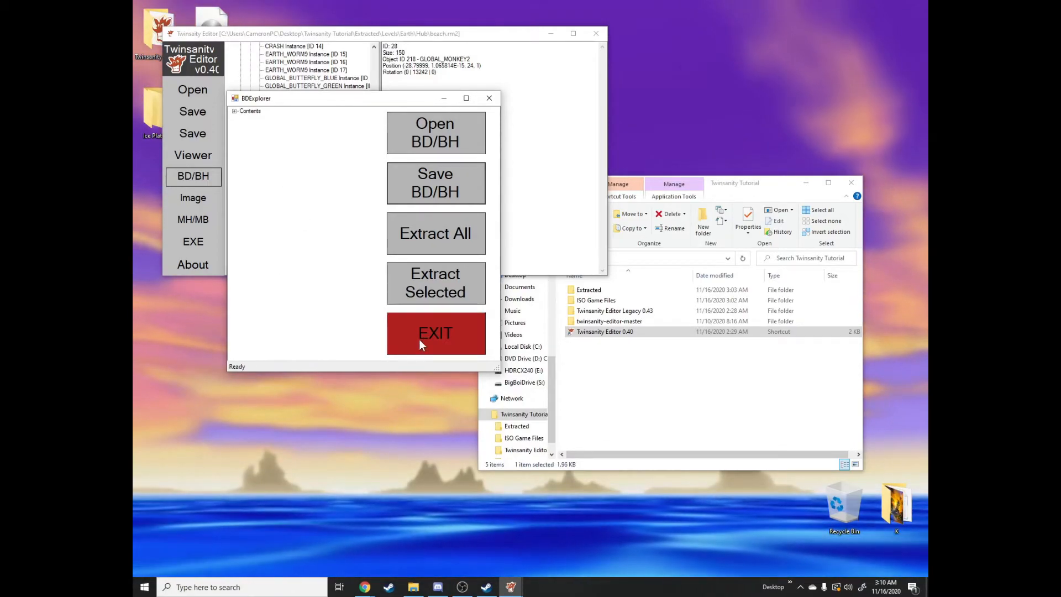
click(432, 330)
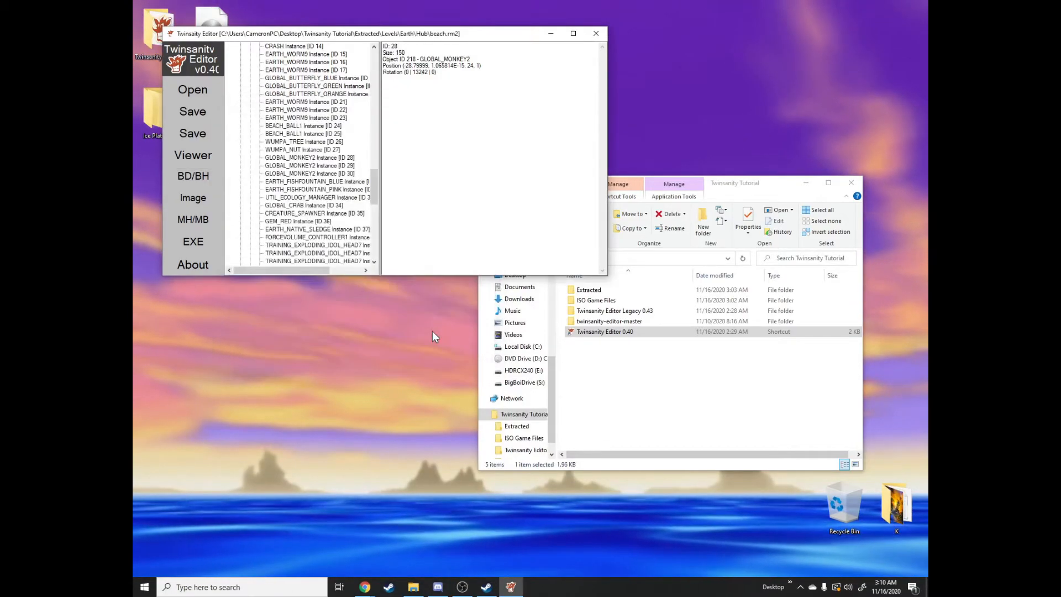
- Open the Image maker and set the Twinsanity path to ISO Game Files and the output path to the Twinsanity Tutorial folder
click(193, 199)
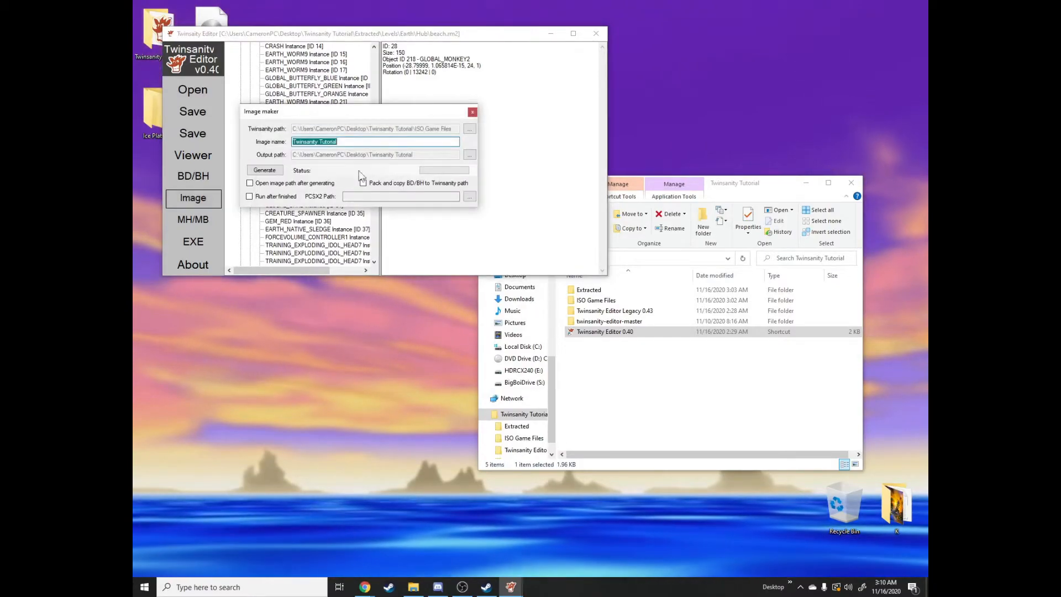
click(469, 129)
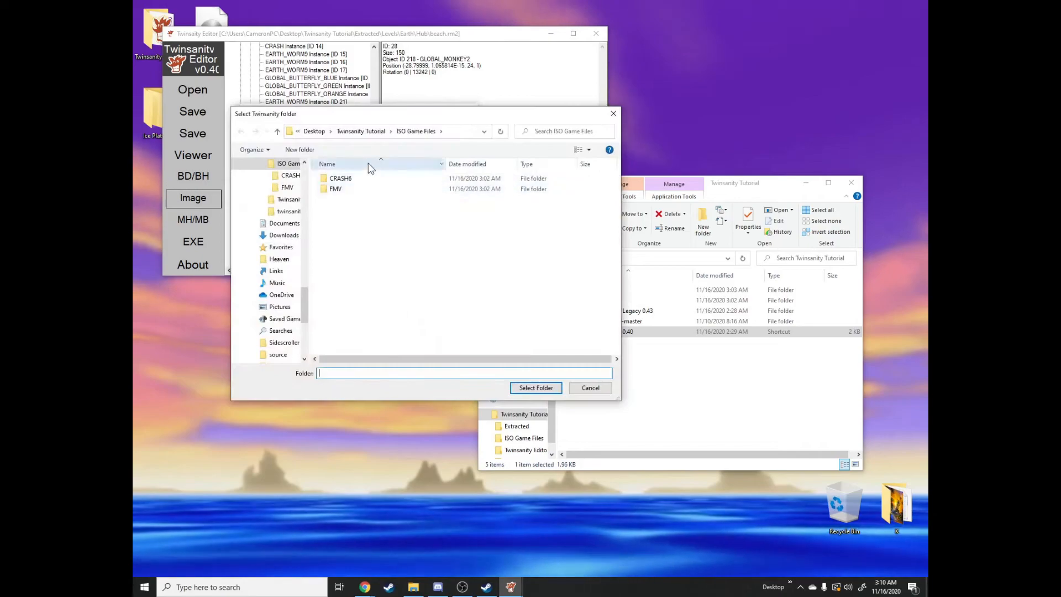
click(361, 131)
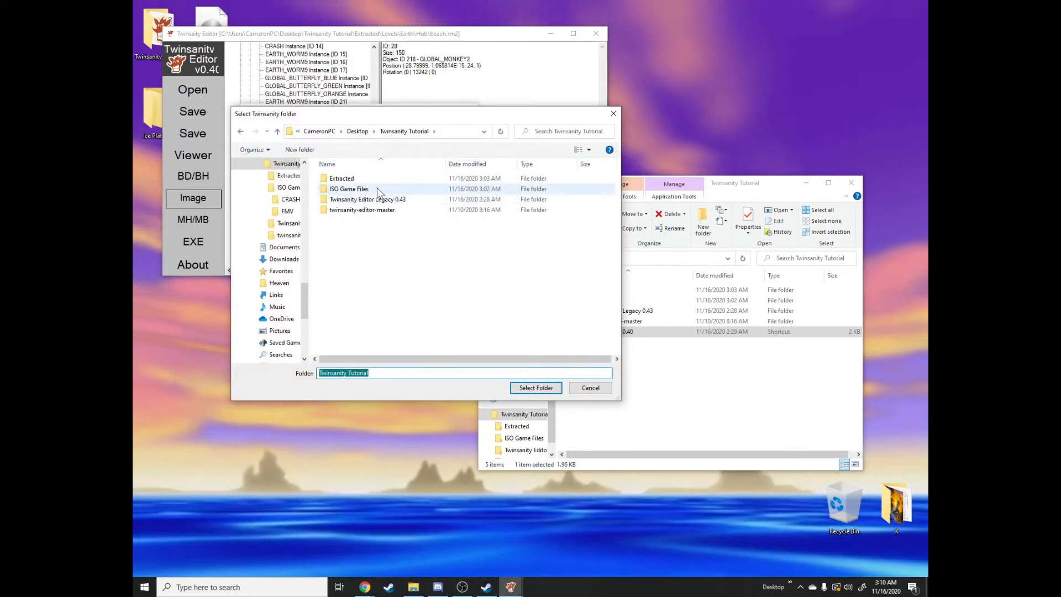
double_click(377, 188)
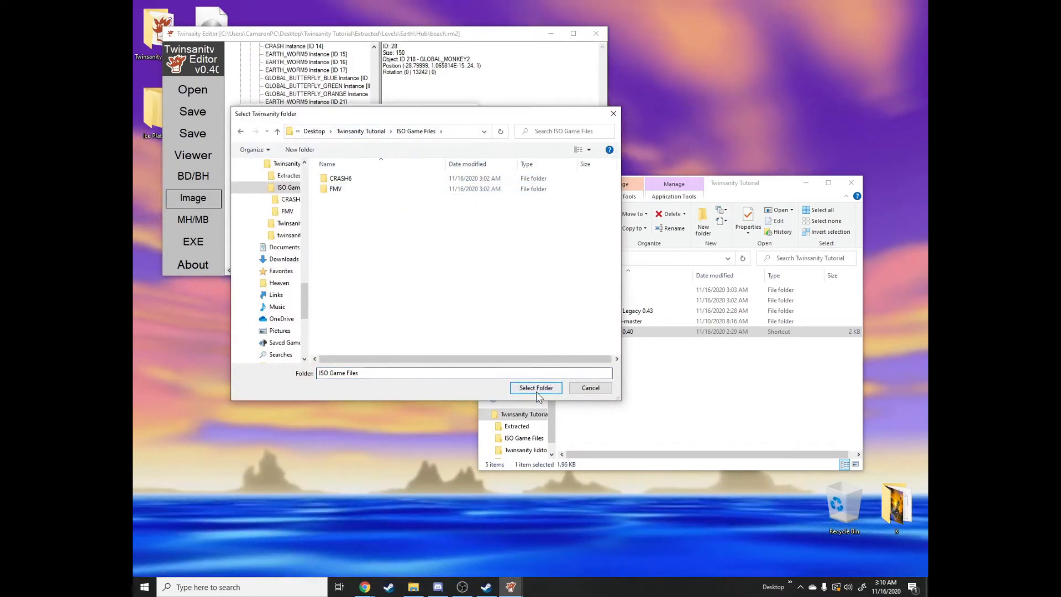
click(535, 387)
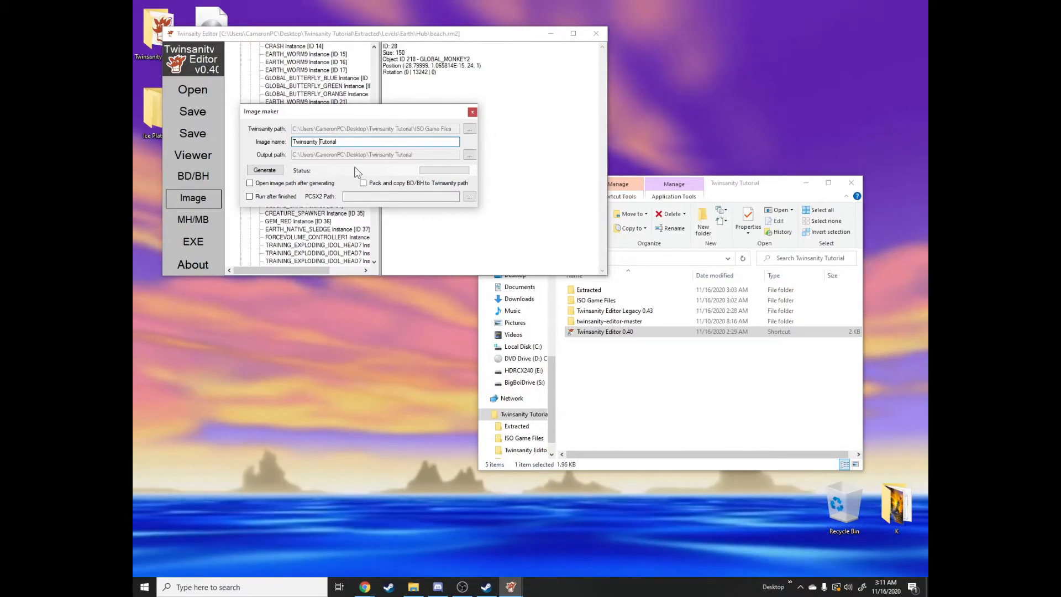
click(469, 155)
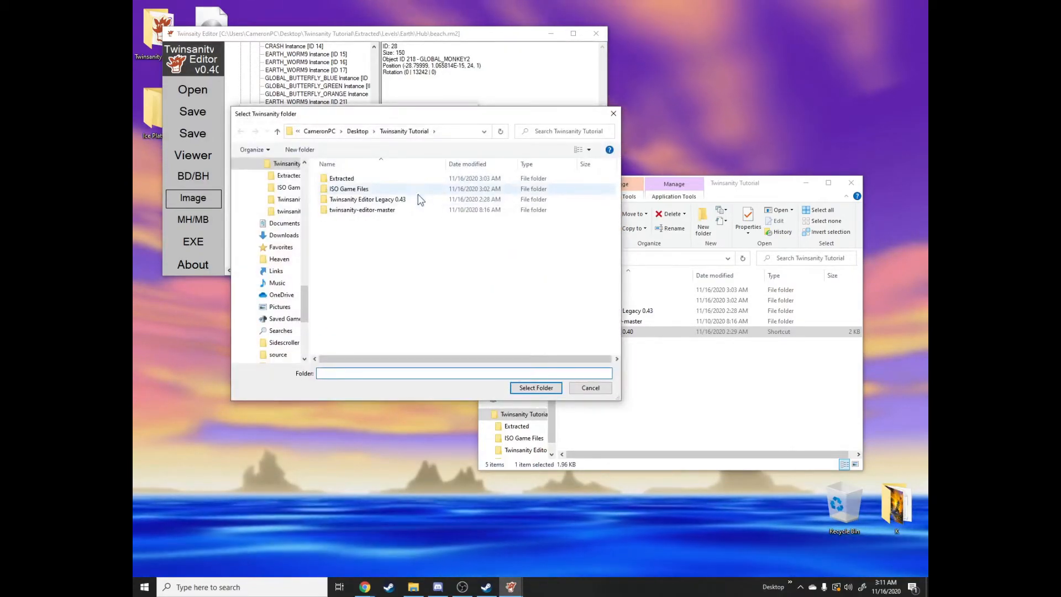
click(534, 387)
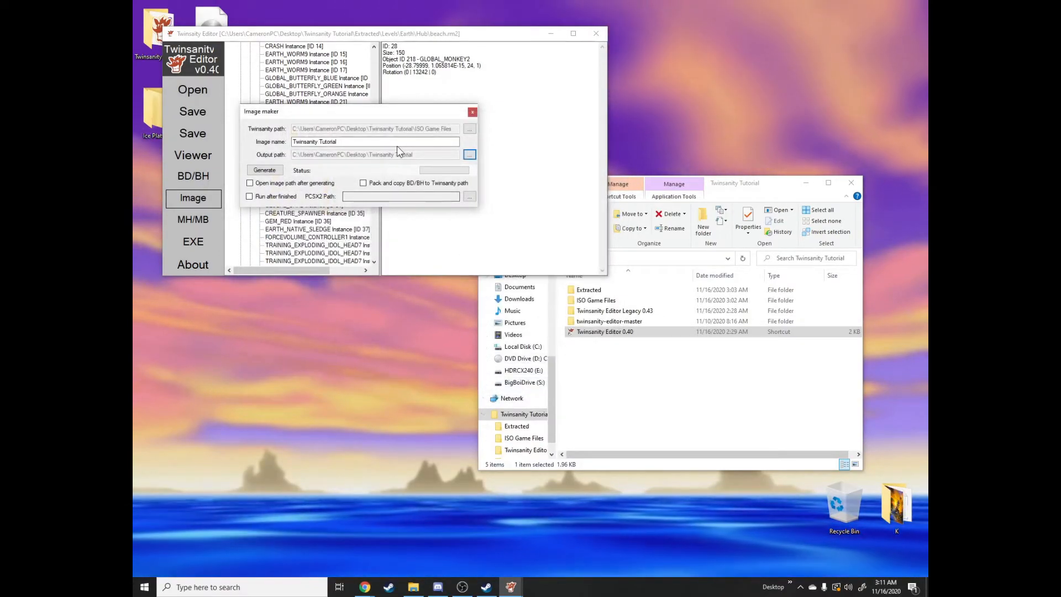
- Enable Run after finished and set the PCSX2 path to C:\Program Files (x86)\PCSX2
click(282, 197)
click(469, 198)
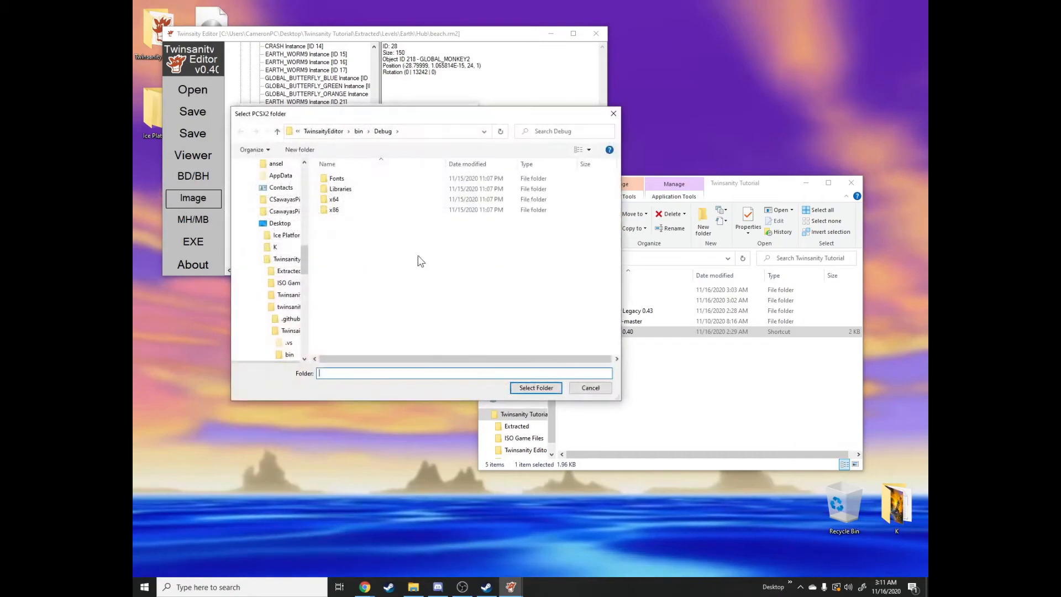
scroll(288, 243, up, 1)
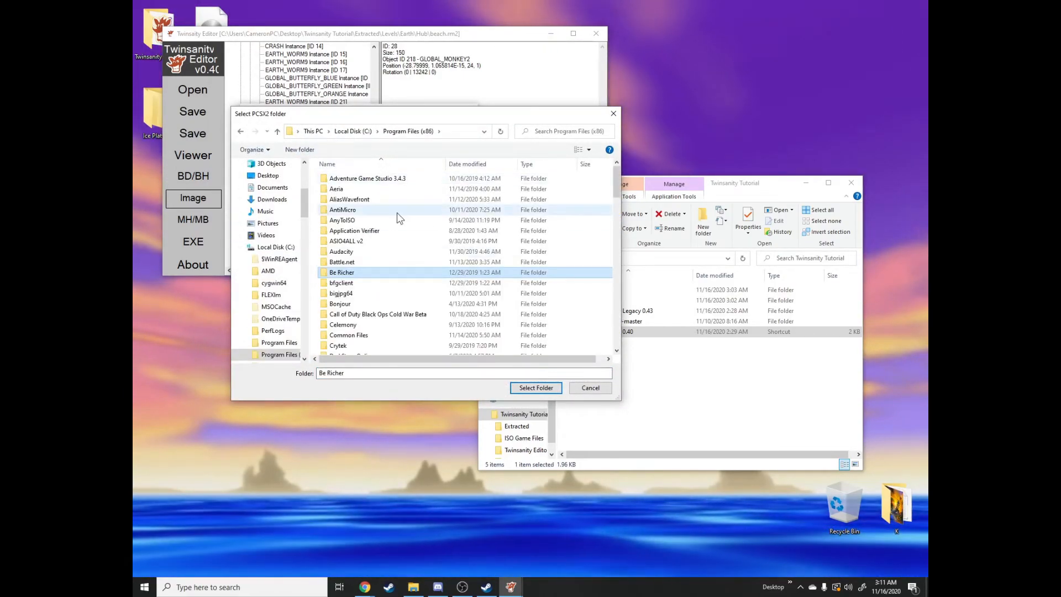
key(p)
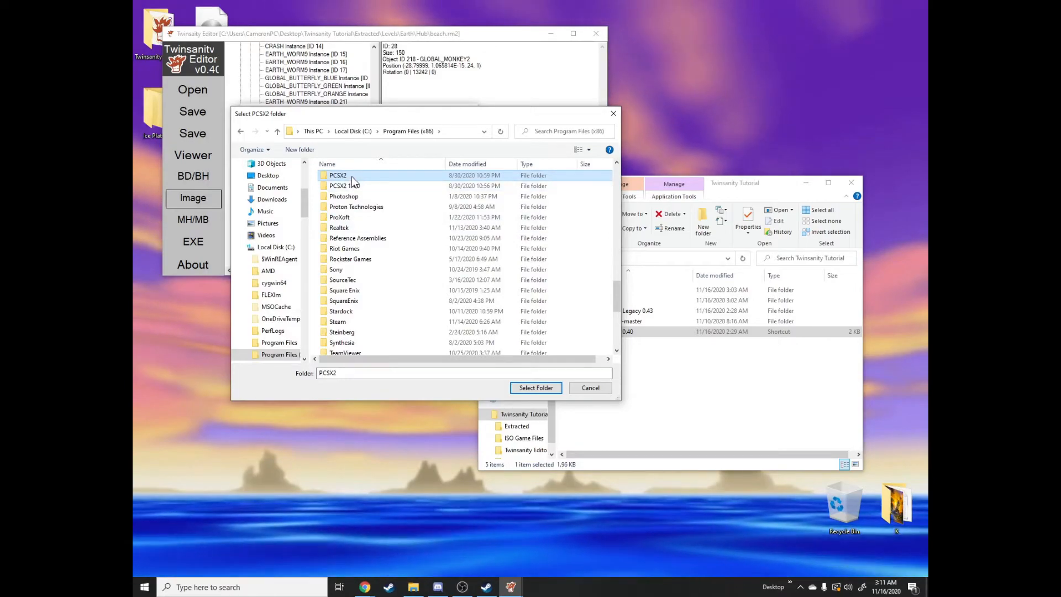
double_click(353, 177)
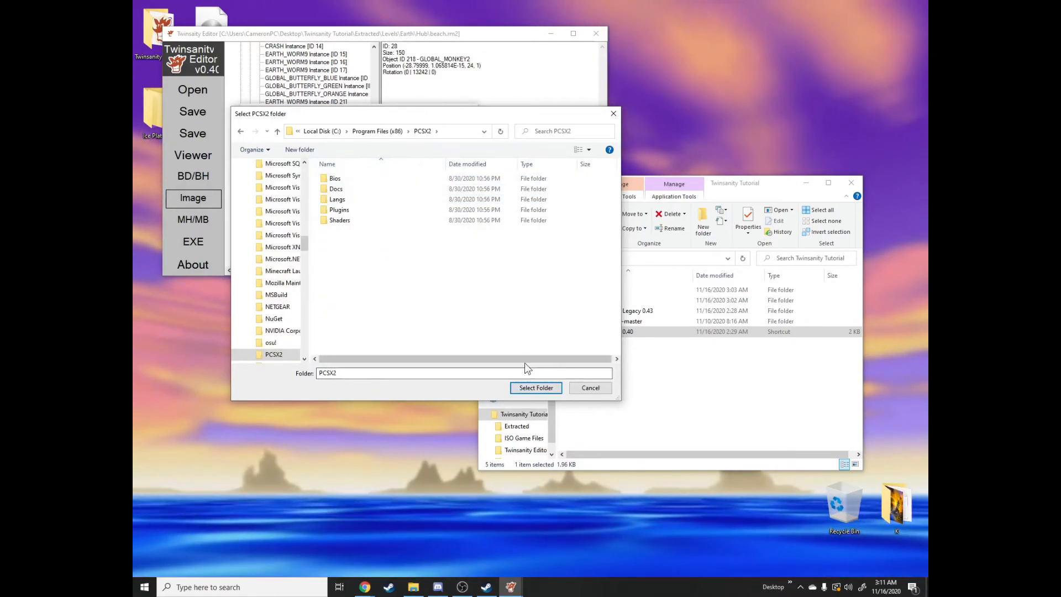
click(535, 387)
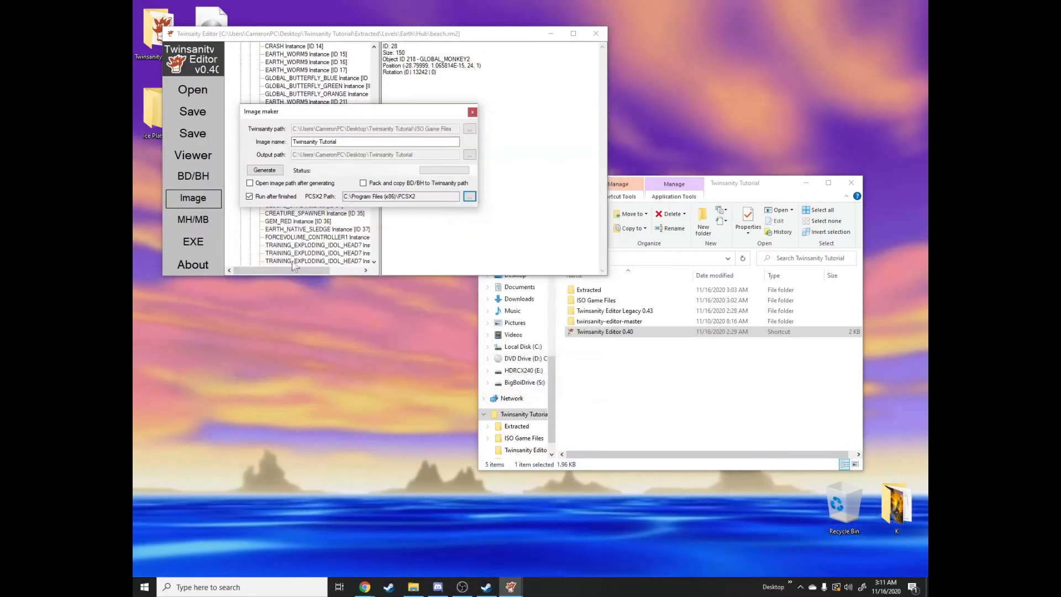
- Generate the Twinsanity Tutorial disc image and maximize the PCSX2 game window once it launches
click(265, 171)
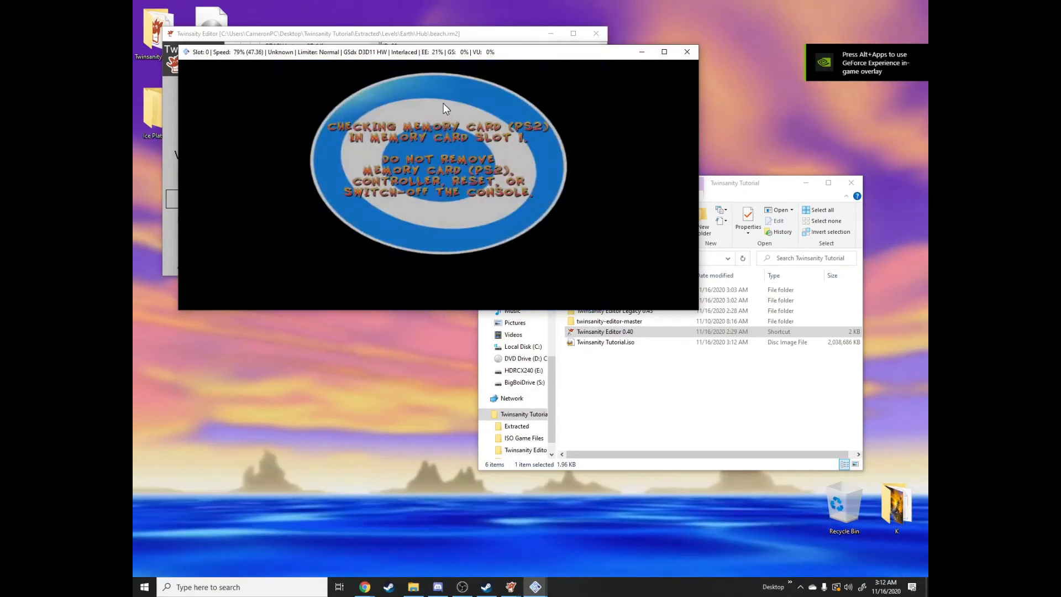
double_click(443, 104)
double_click(446, 101)
drag(443, 87, 433, 2)
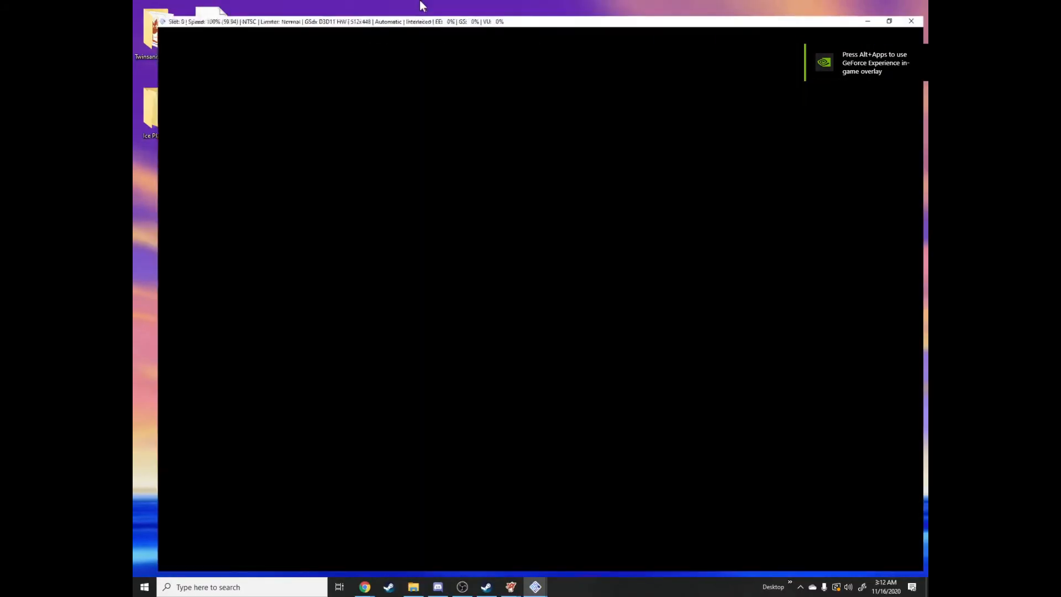